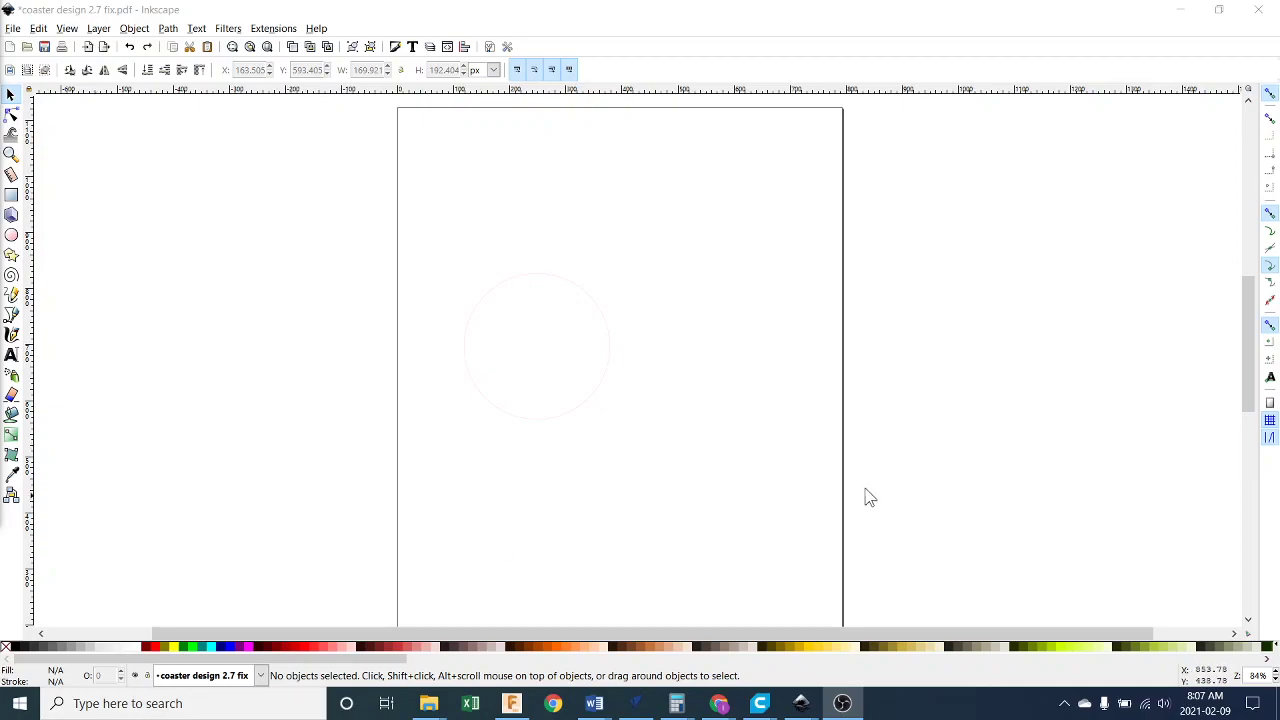
Add a new layer named Image above the current coaster design layer.
ctrl+scroll(503, 371, up, 3)
ctrl+scroll(503, 371, down, 1)
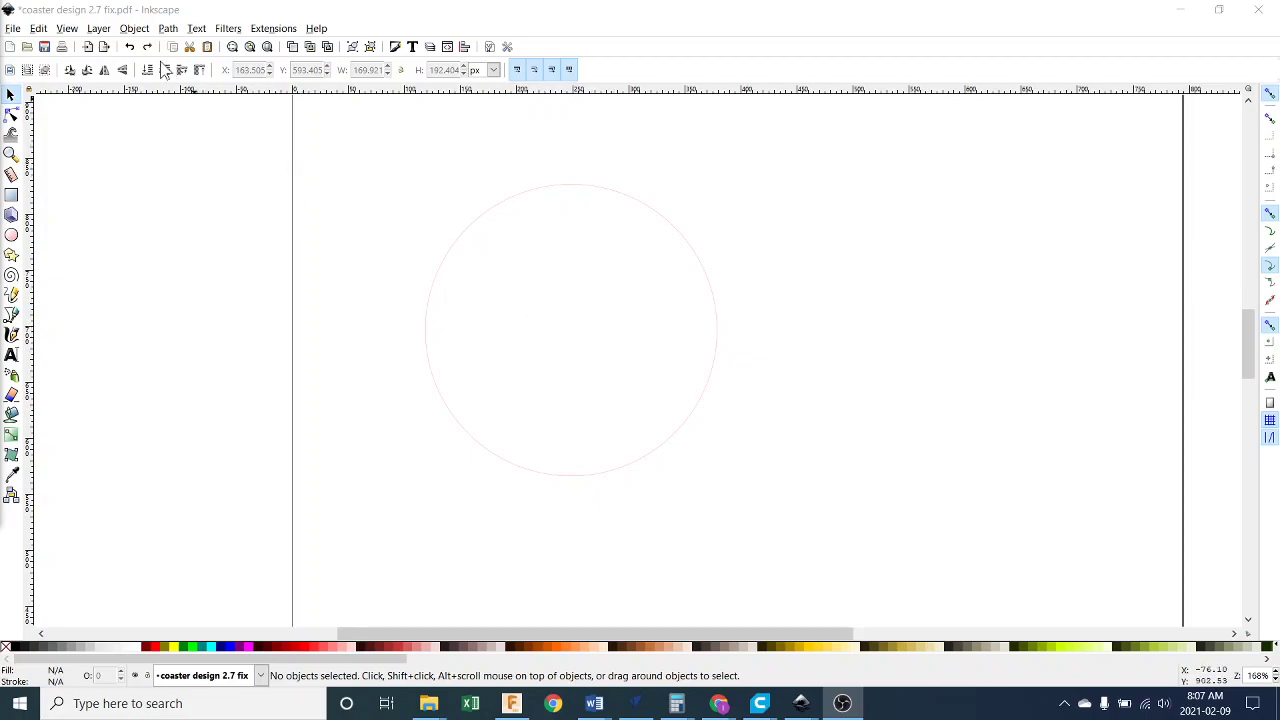
click(98, 29)
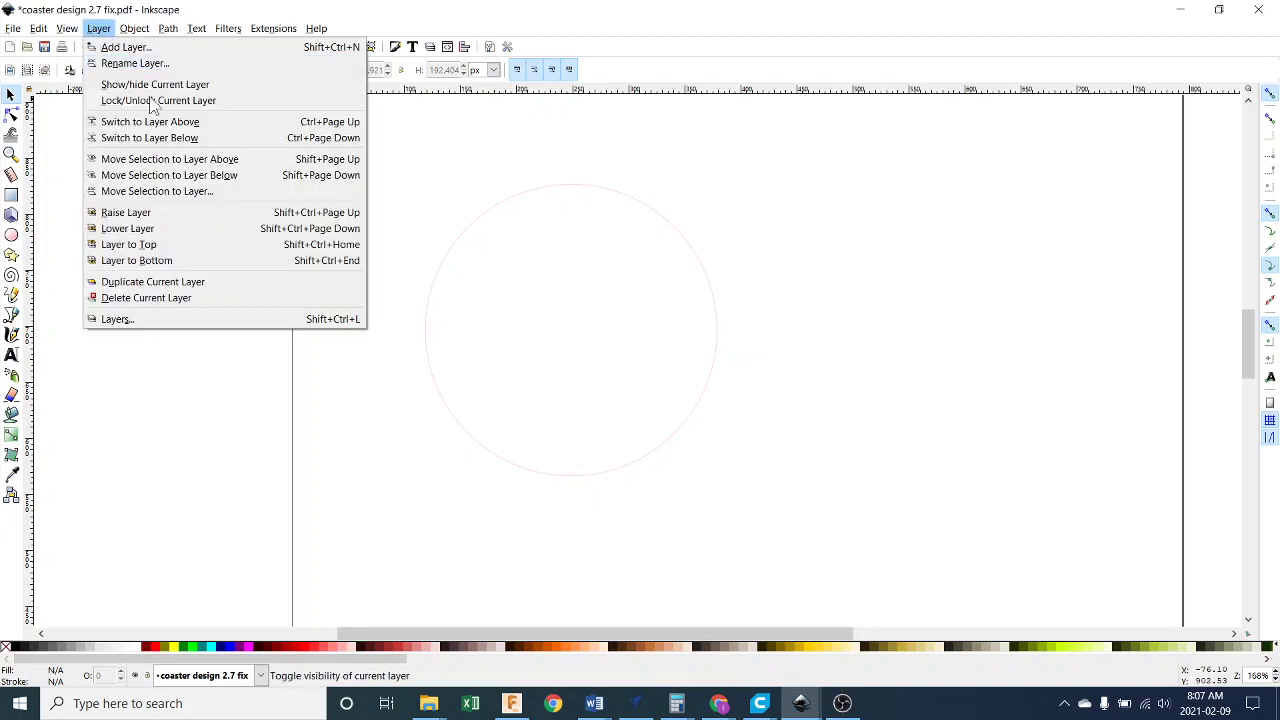
click(173, 319)
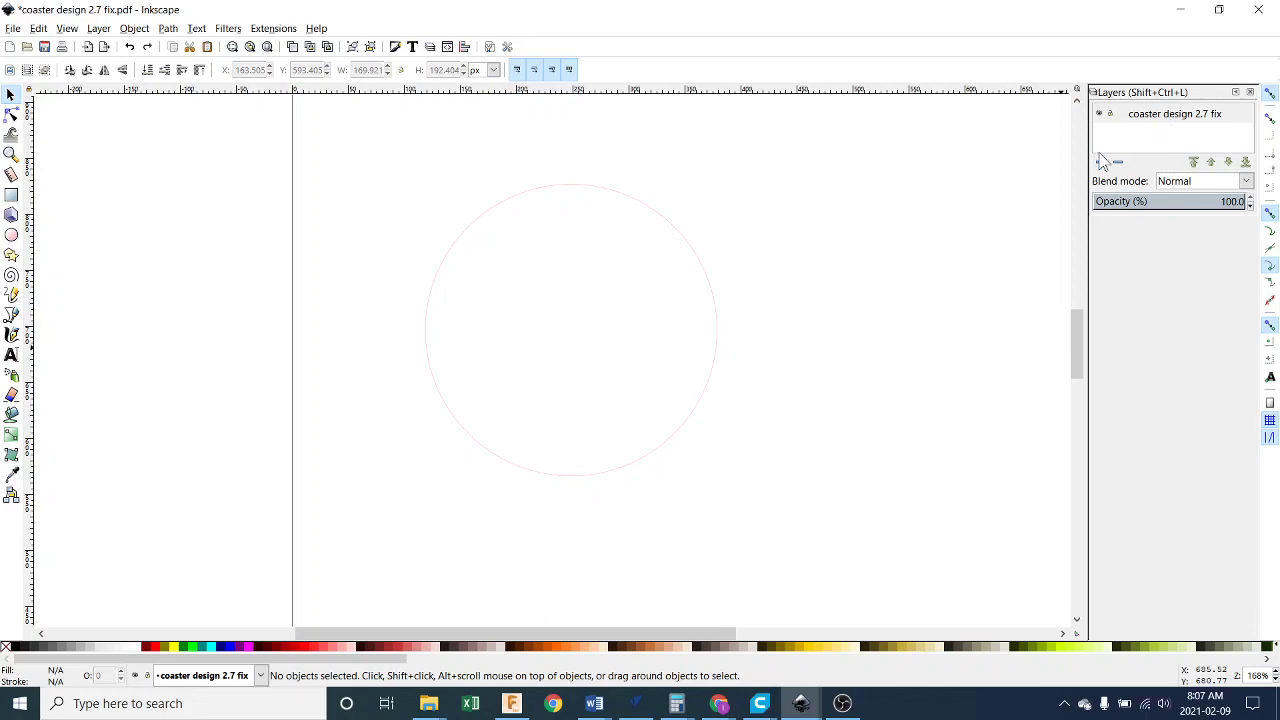
click(1100, 162)
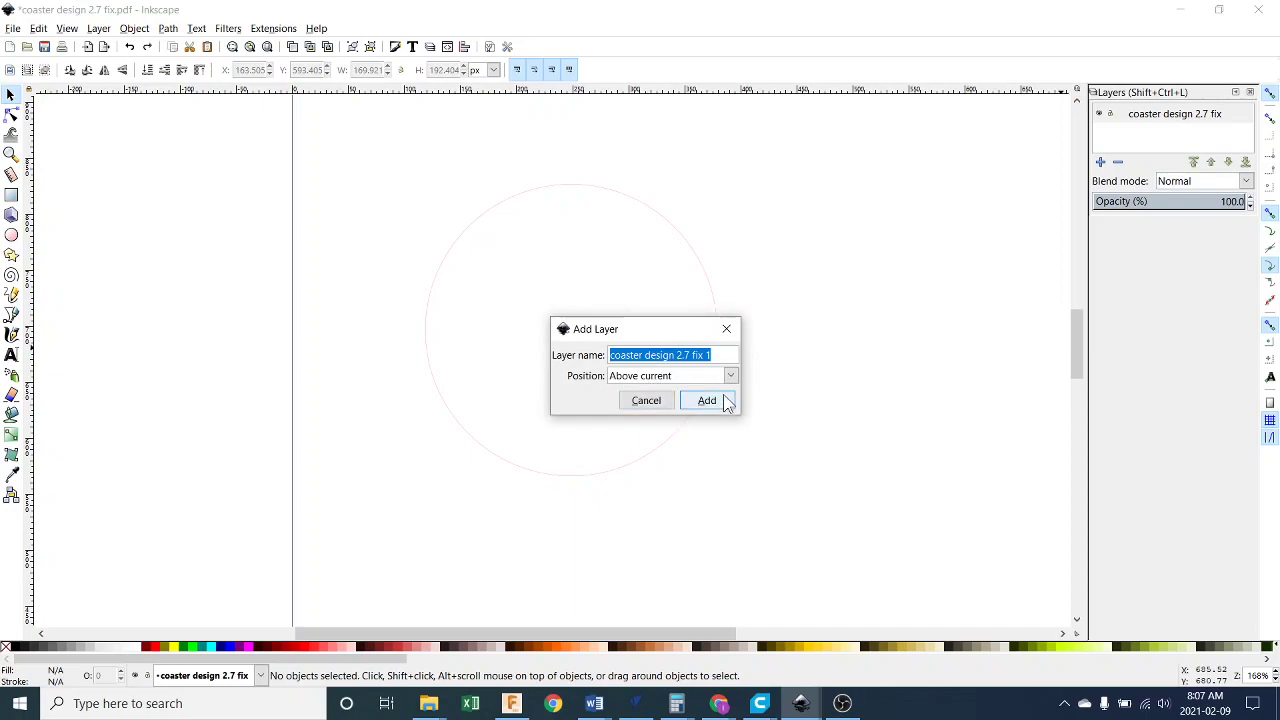
key(BackSpace)
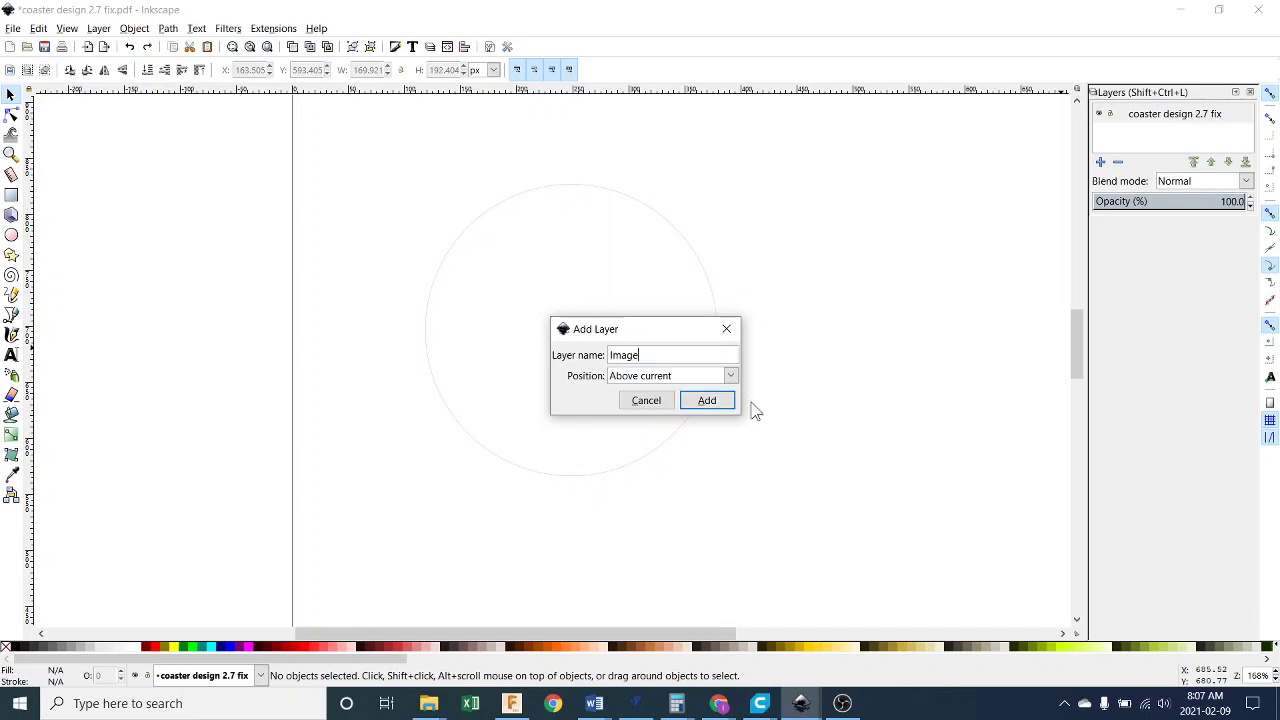
click(700, 401)
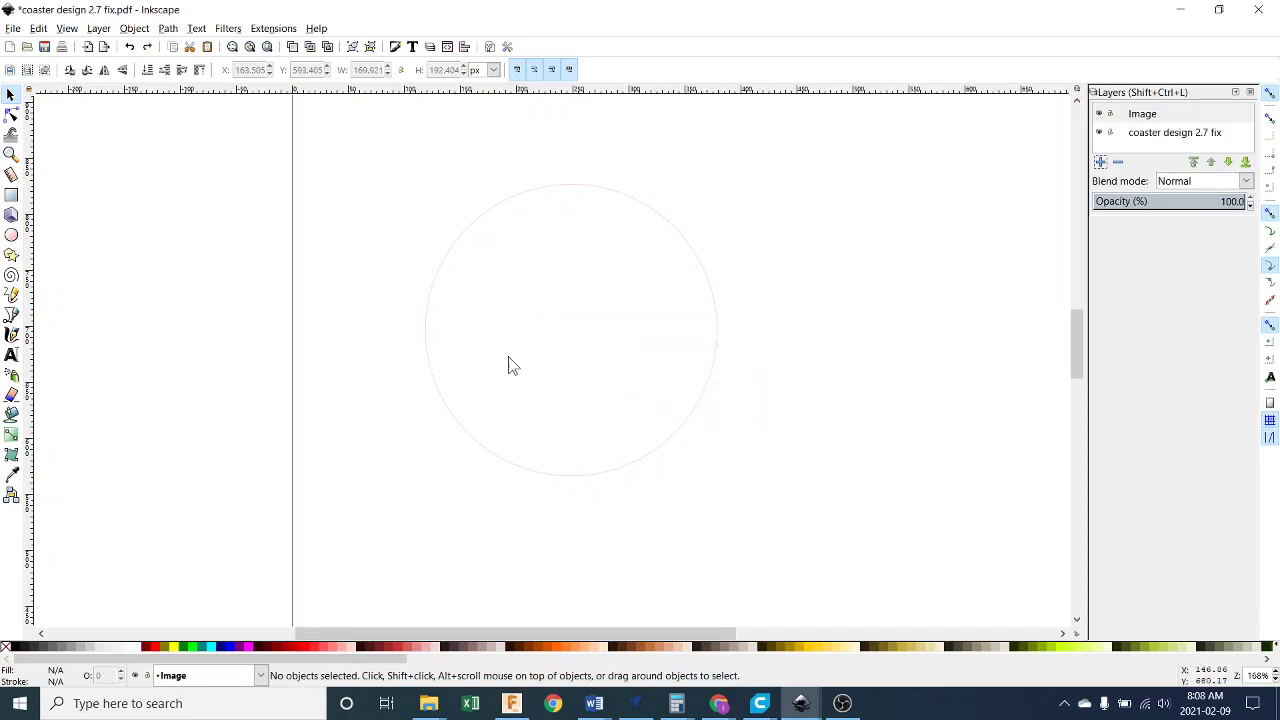
Switch to Chrome and search Google Images for NHL.
key(alt+Tab)
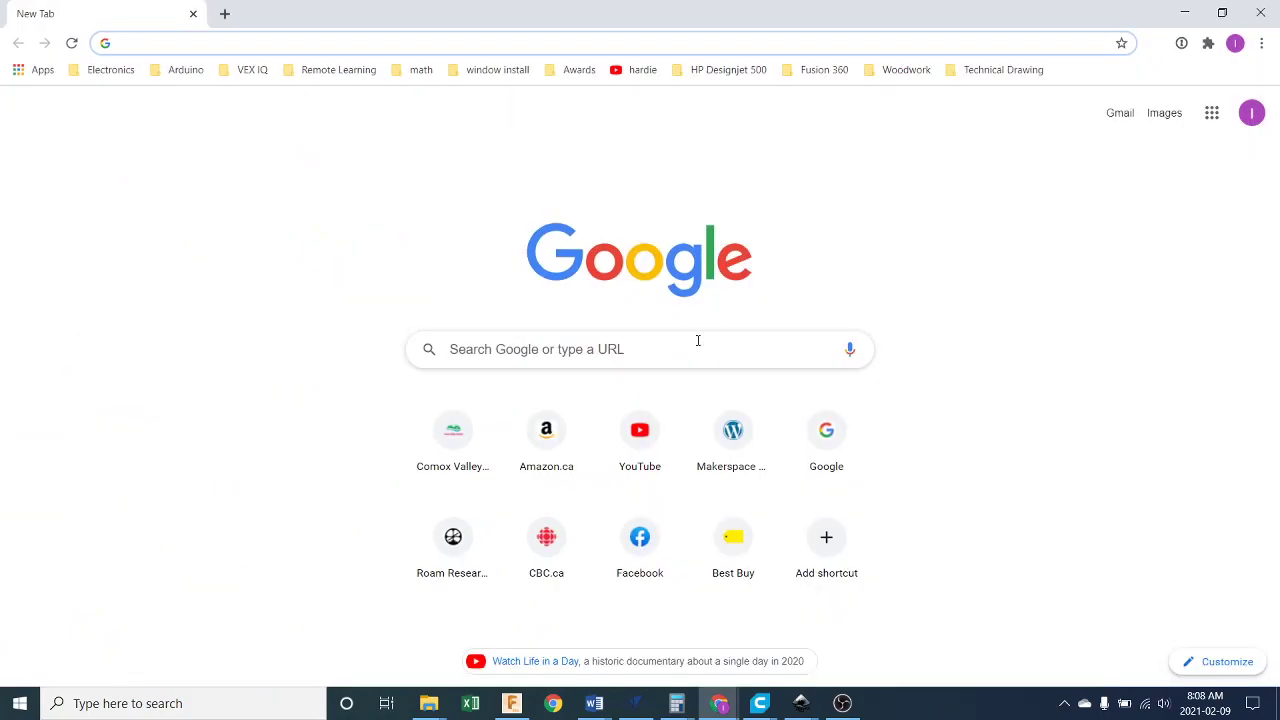
click(689, 346)
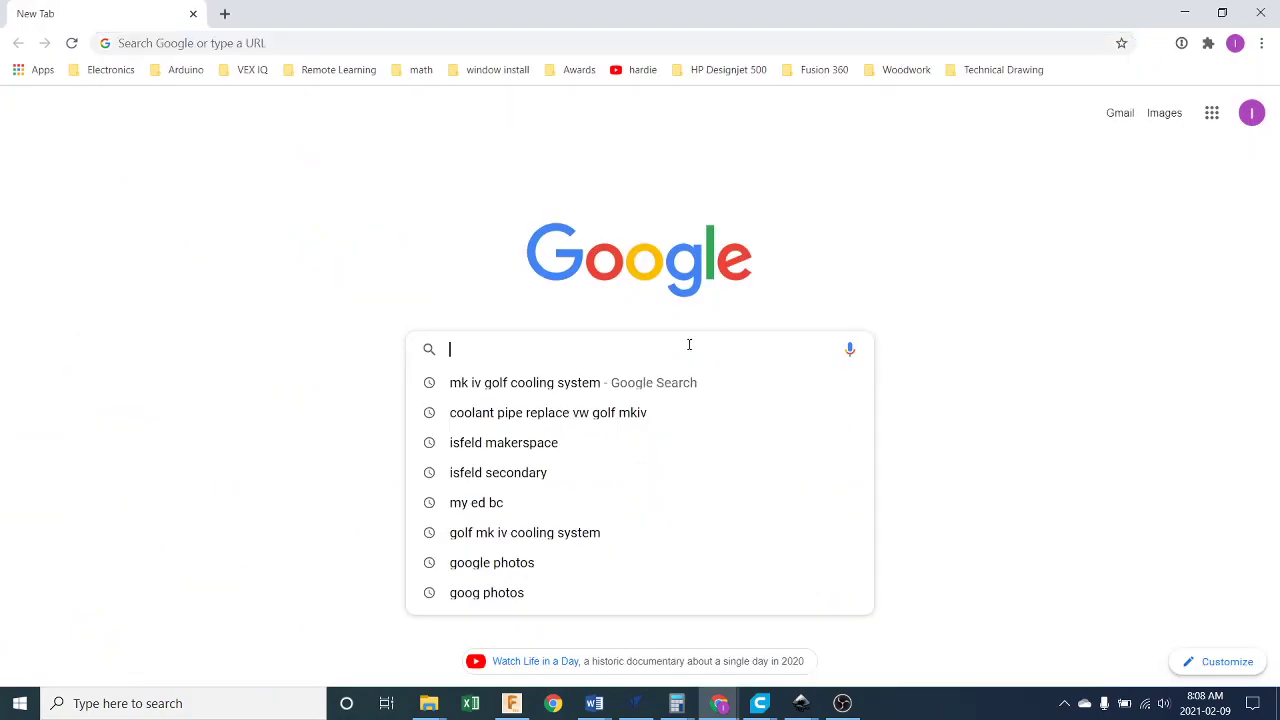
text(NHL)
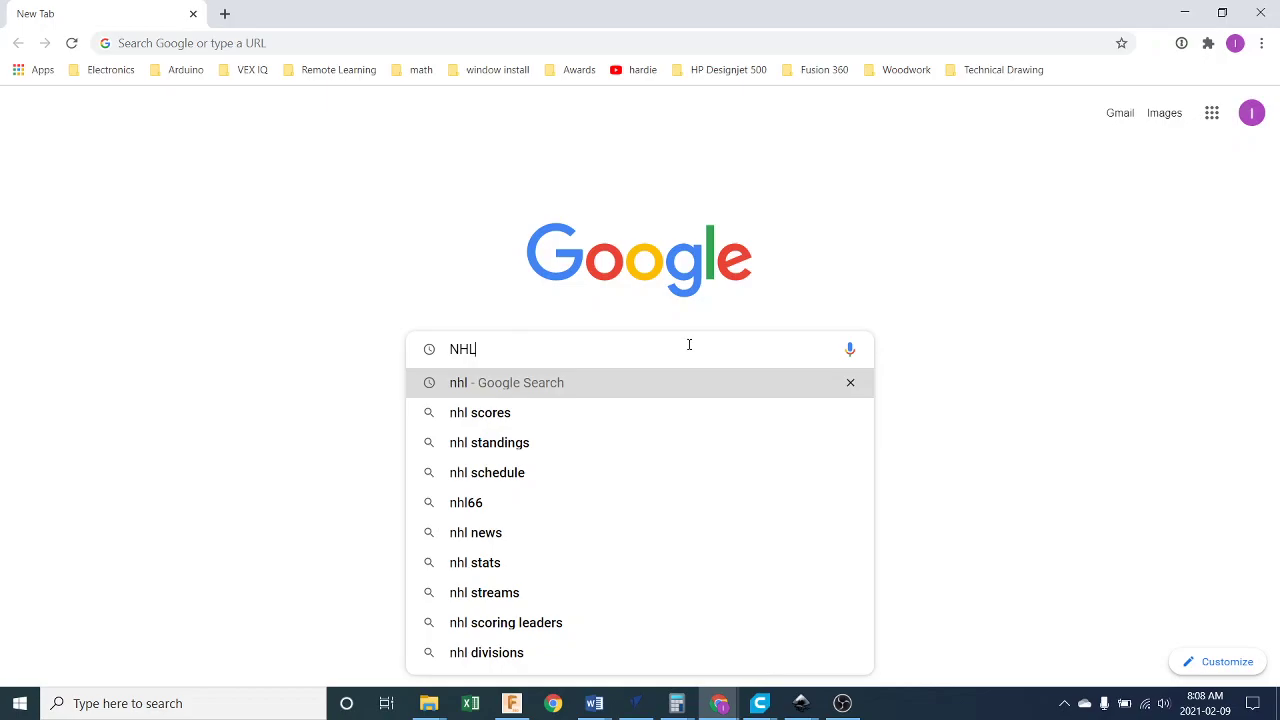
key(Return)
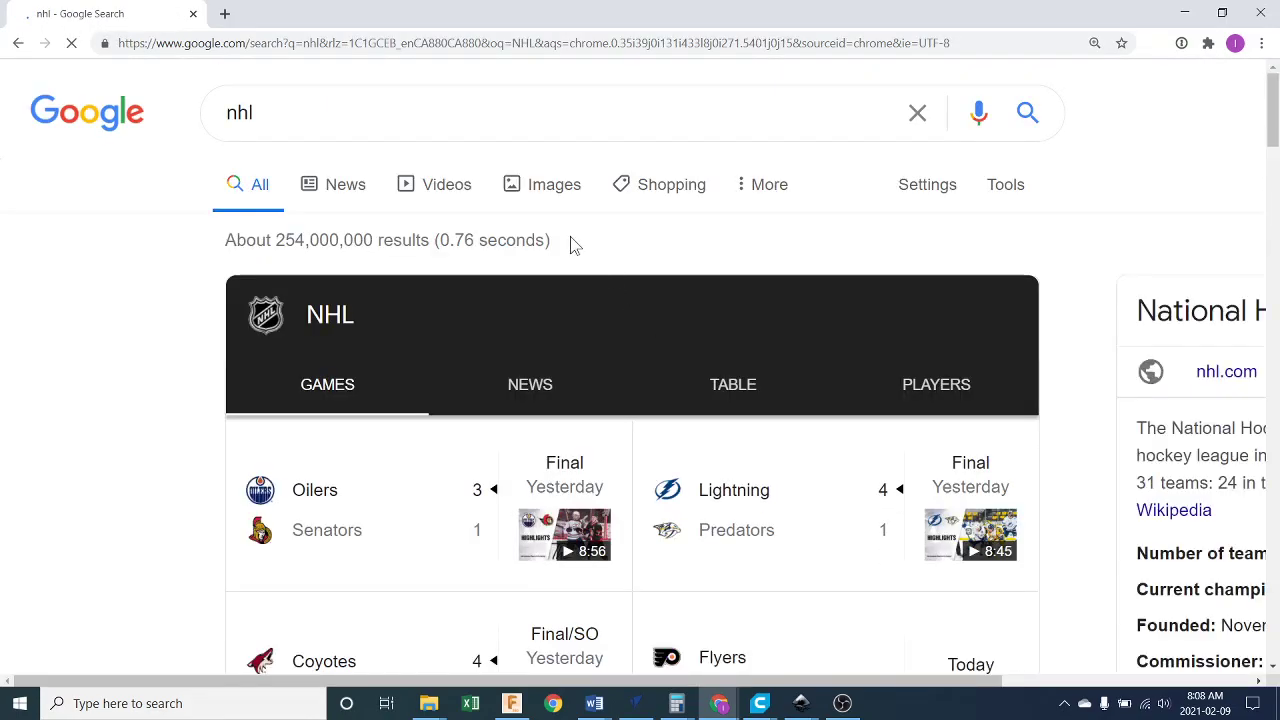
click(511, 190)
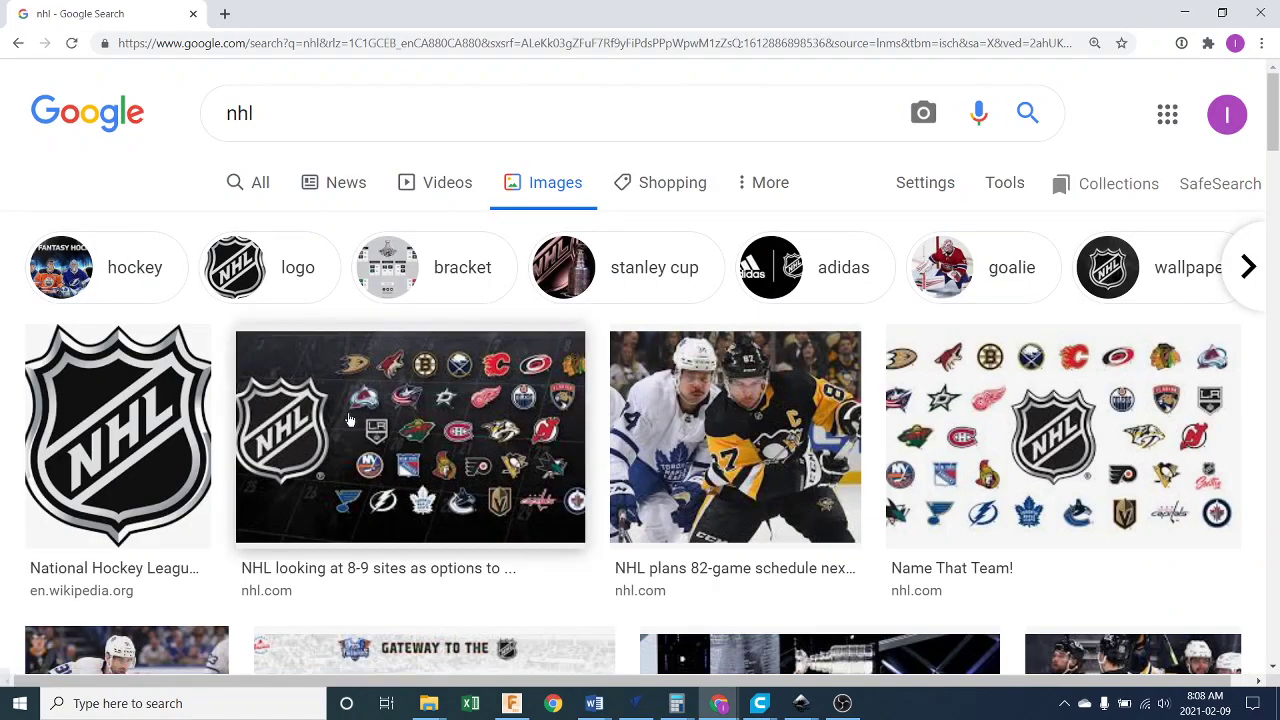
scroll(360, 418, down, 4)
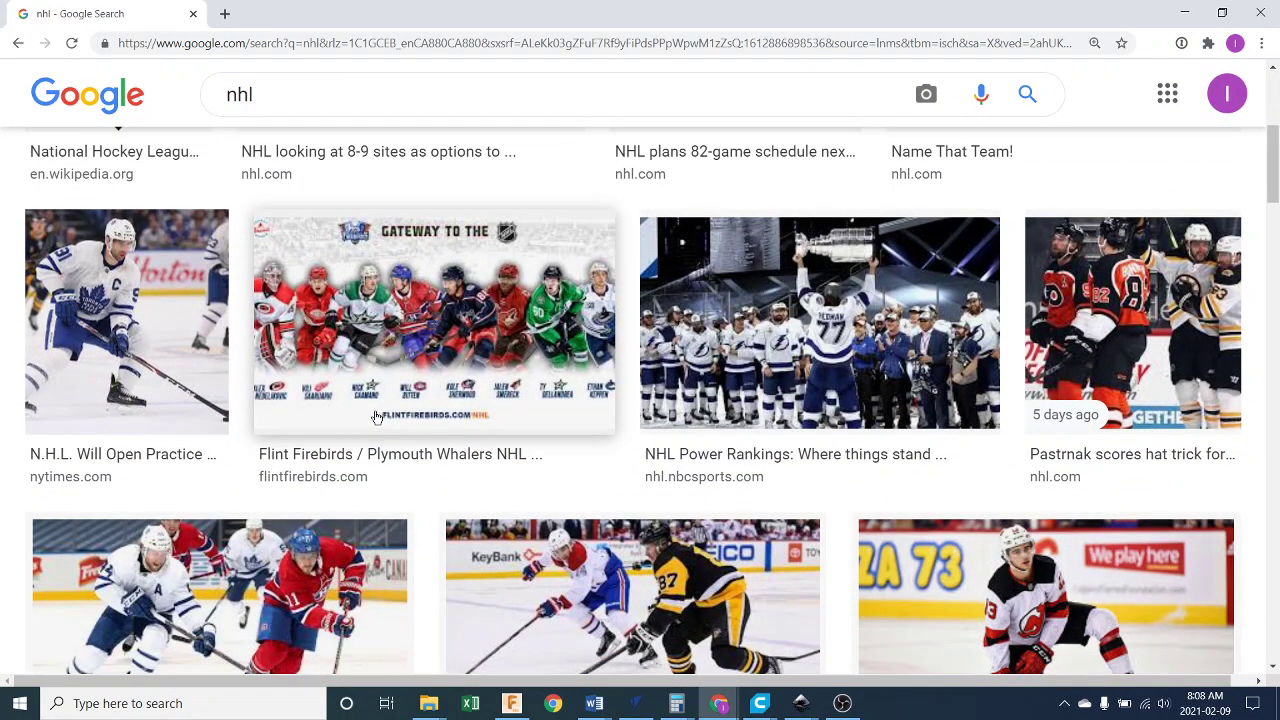
scroll(377, 418, up, 4)
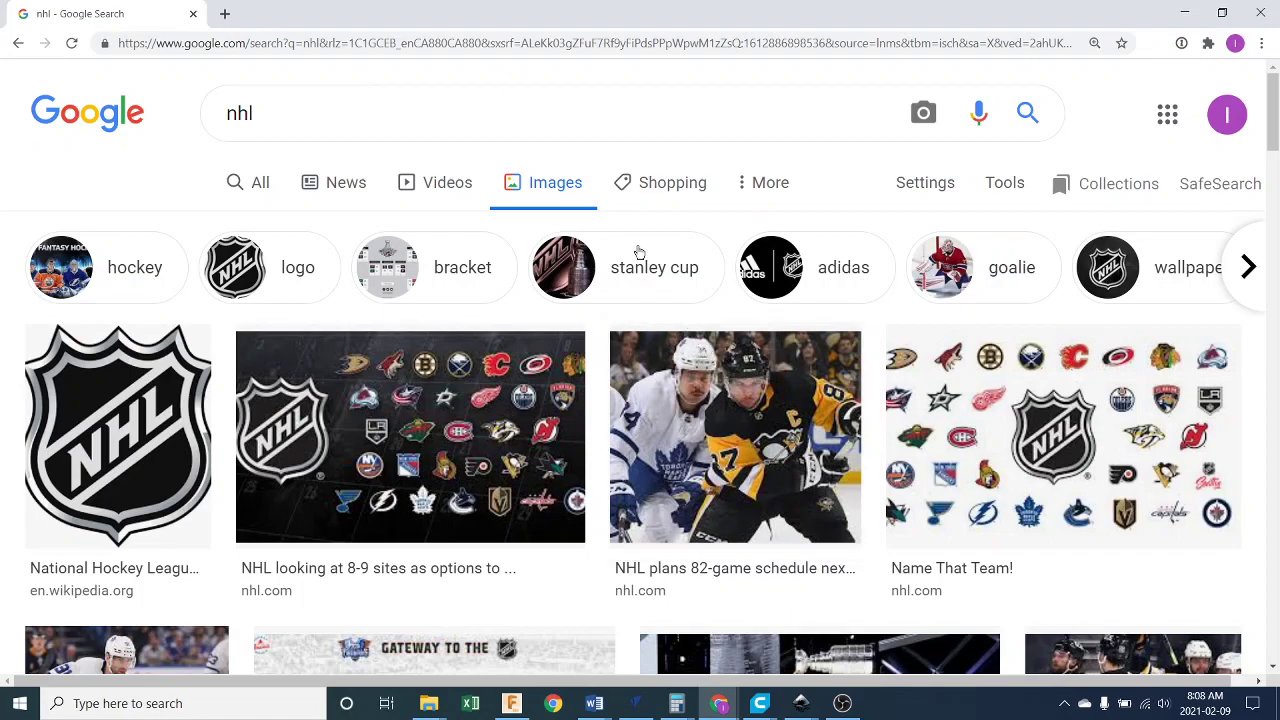
Filter the image results to the Clip Art type and open the black and silver NHL shield from nhl.com.
click(1003, 187)
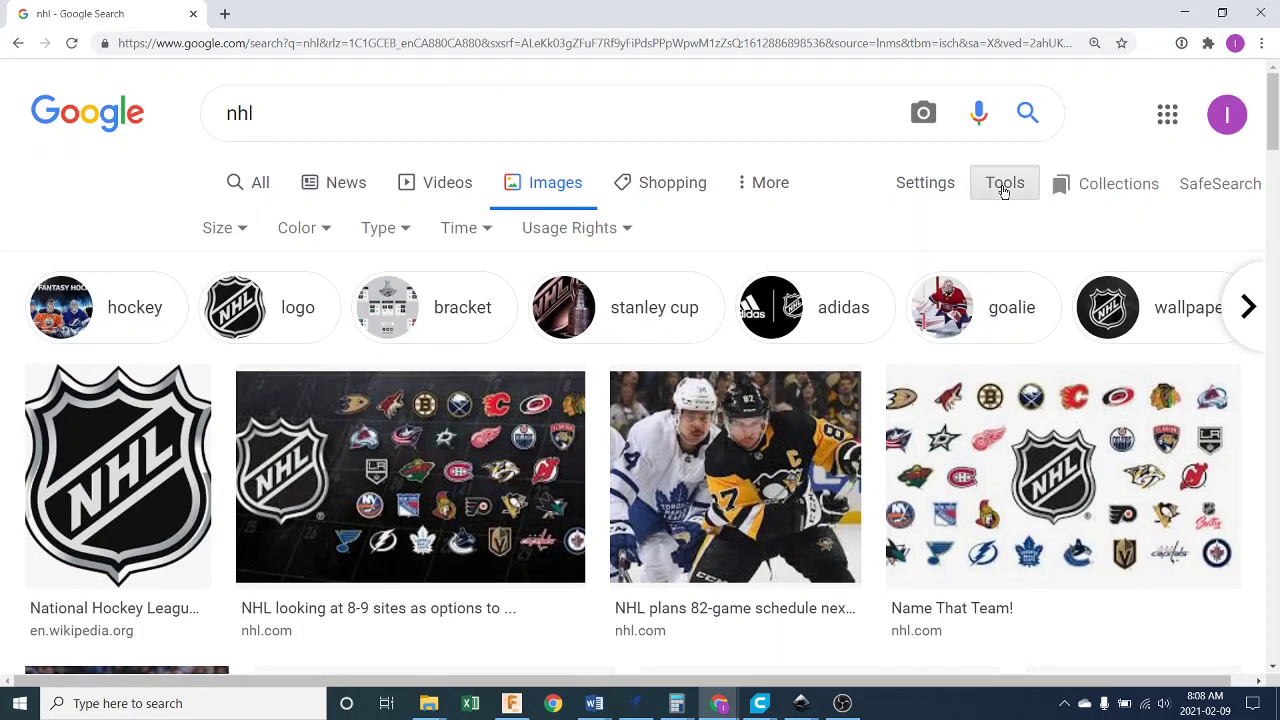
click(404, 236)
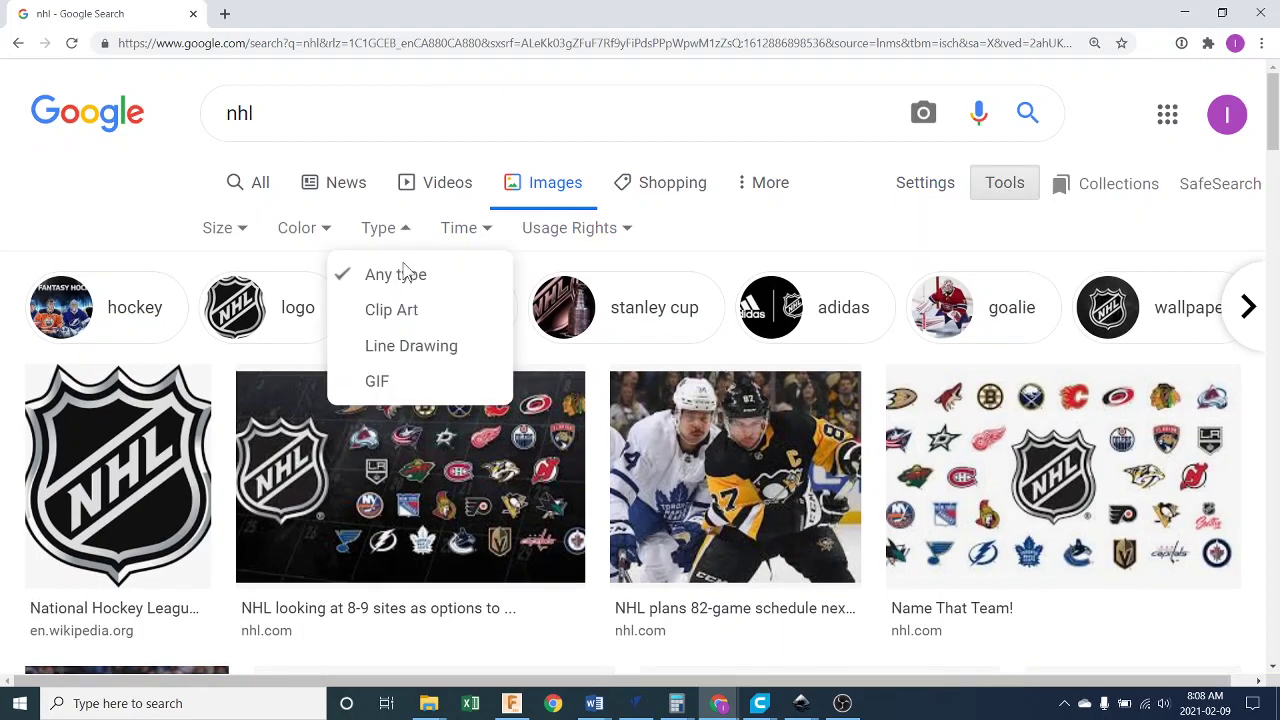
click(400, 316)
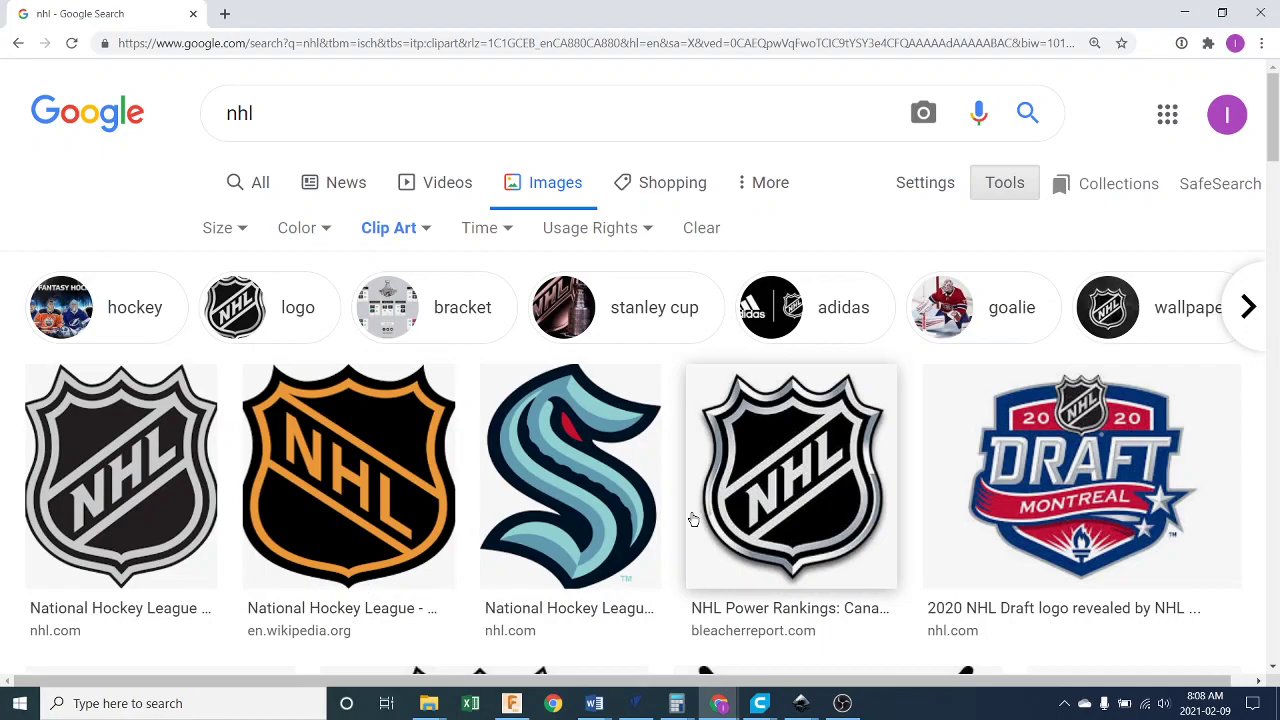
scroll(686, 488, down, 3)
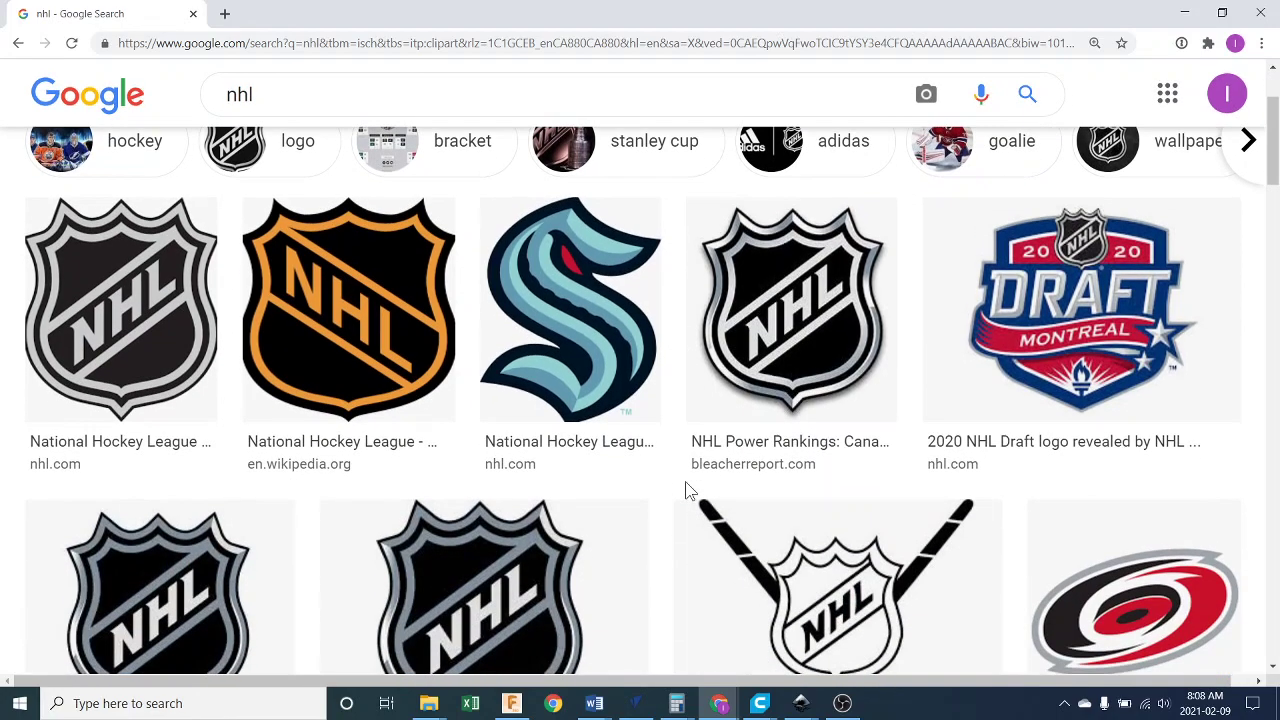
scroll(686, 488, up, 1)
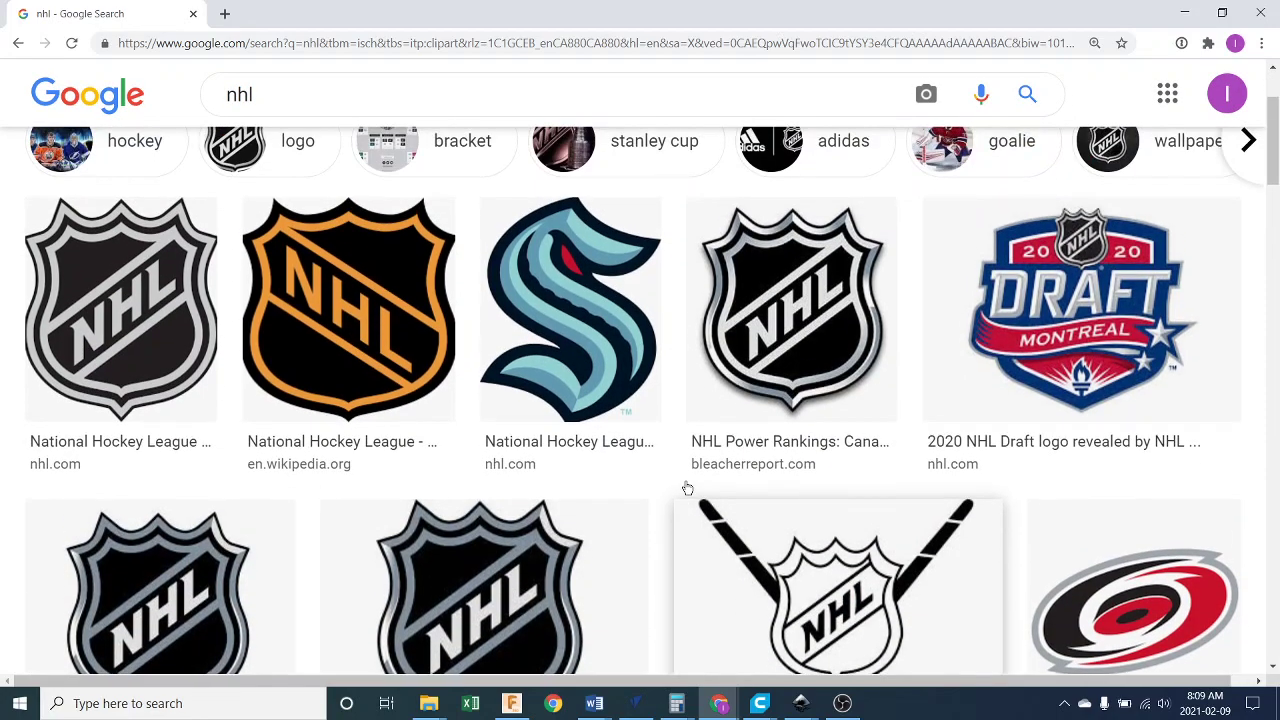
click(114, 333)
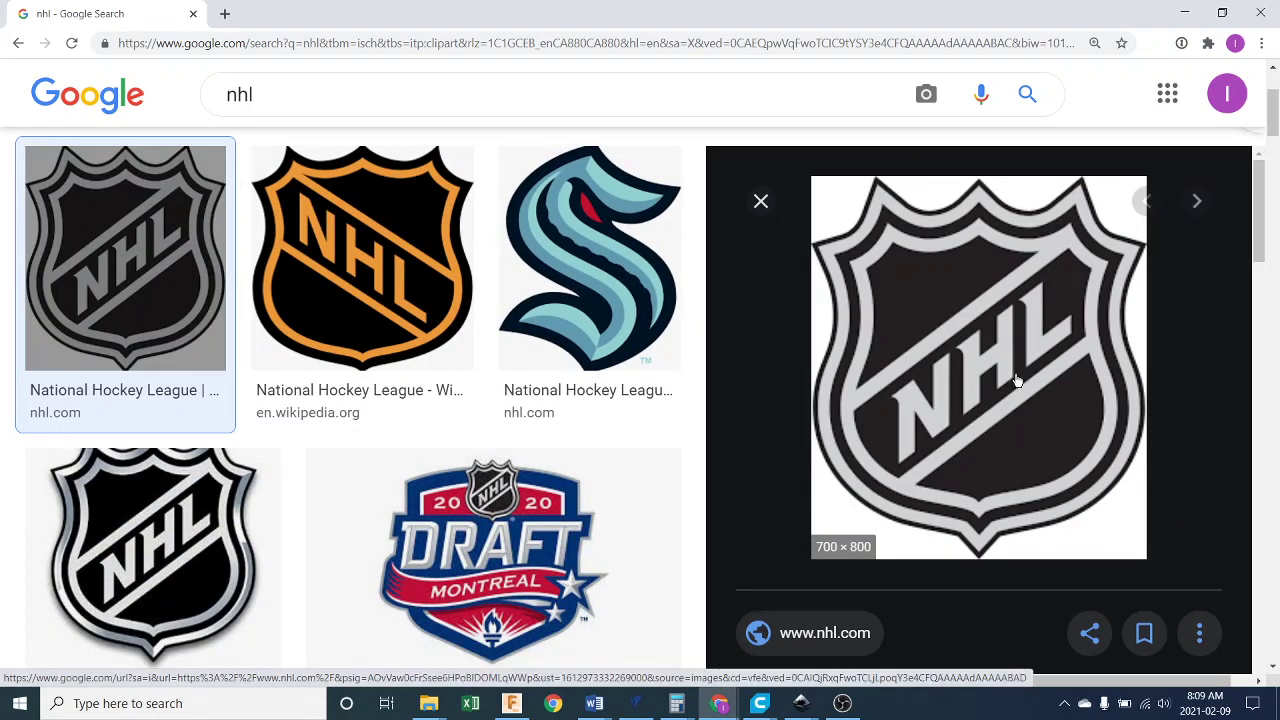
scroll(1006, 380, down, 1)
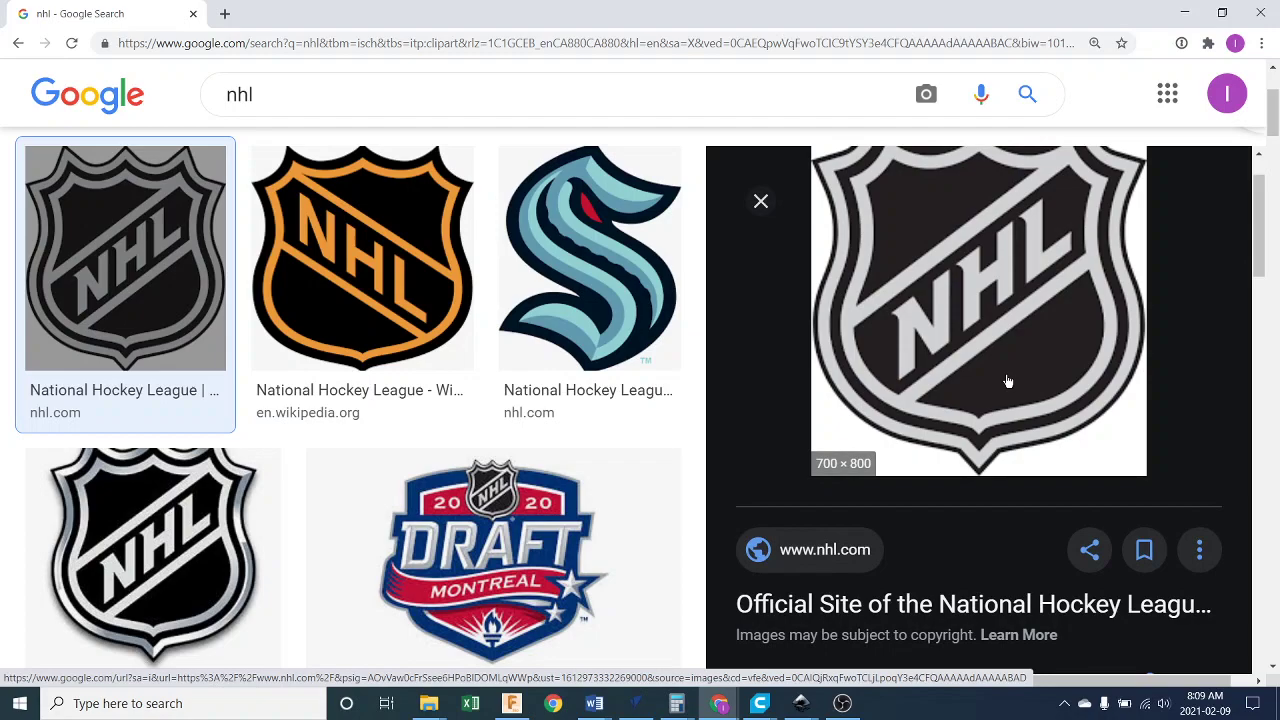
Save the previewed shield image as NHL in PNG format in the Wood 11_12 folder under Documents.
right_click(988, 316)
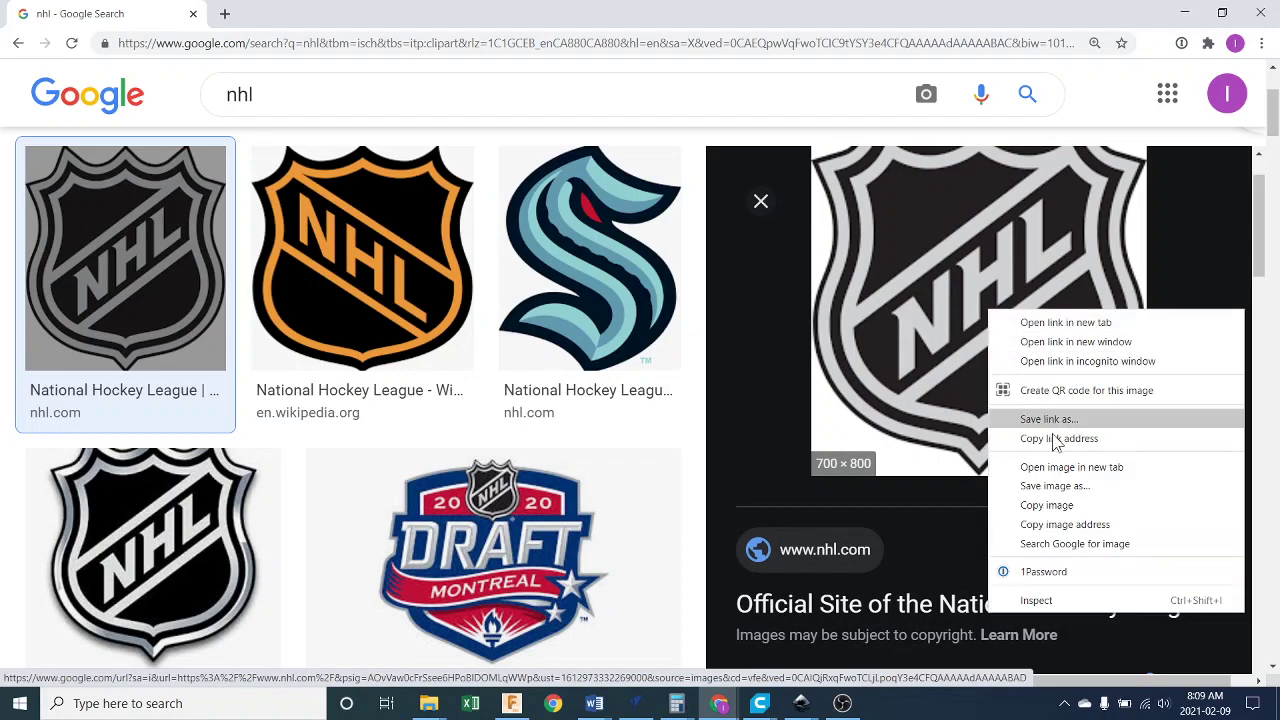
click(1088, 487)
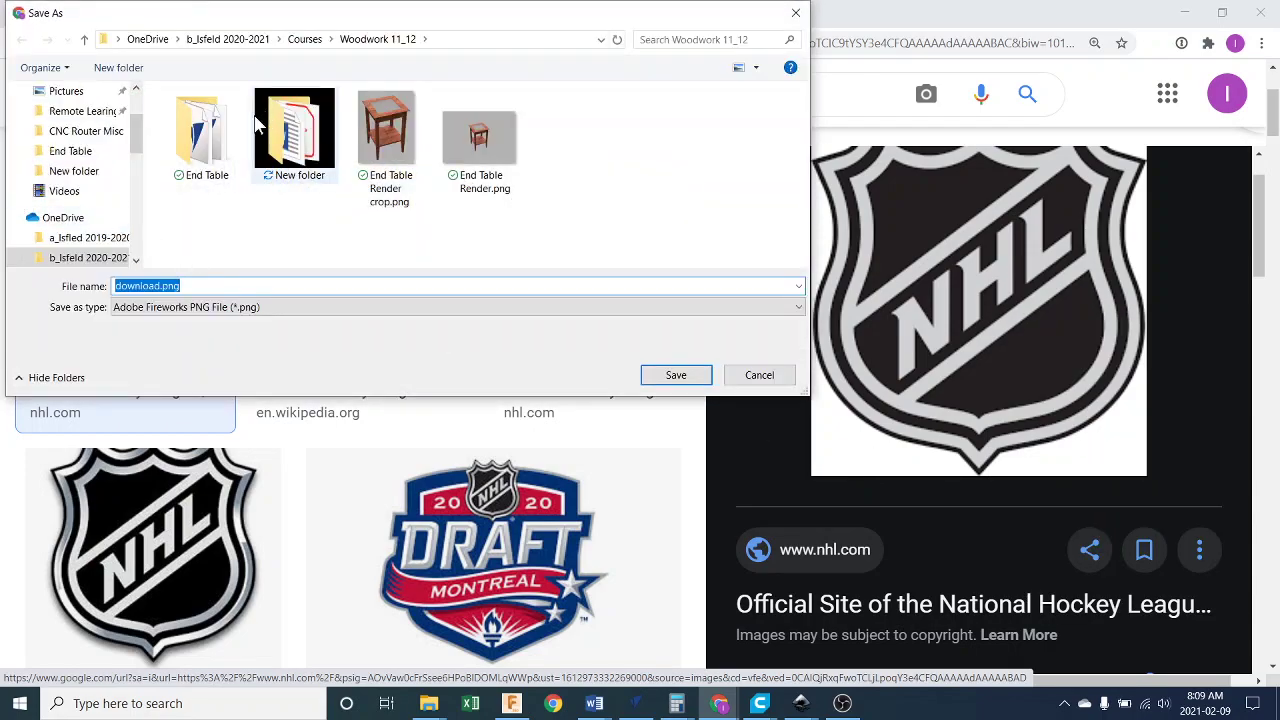
scroll(137, 135, up, 1)
scroll(137, 135, up, 1)
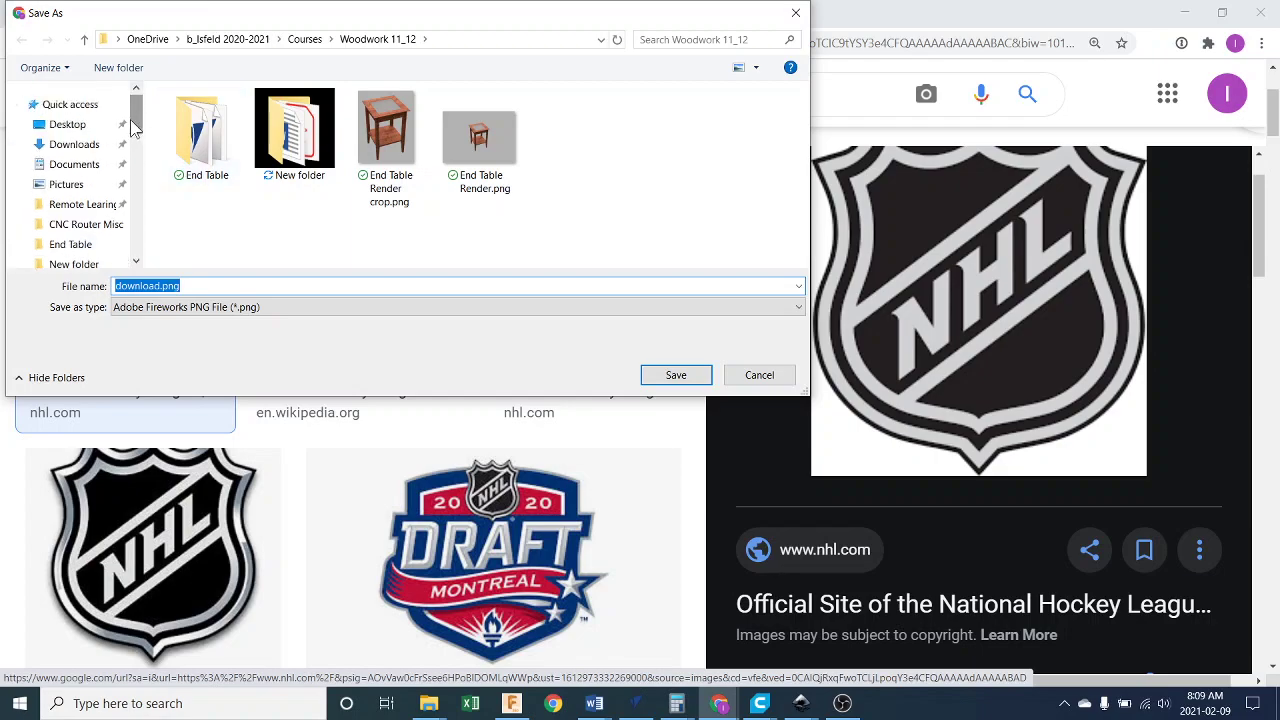
click(90, 165)
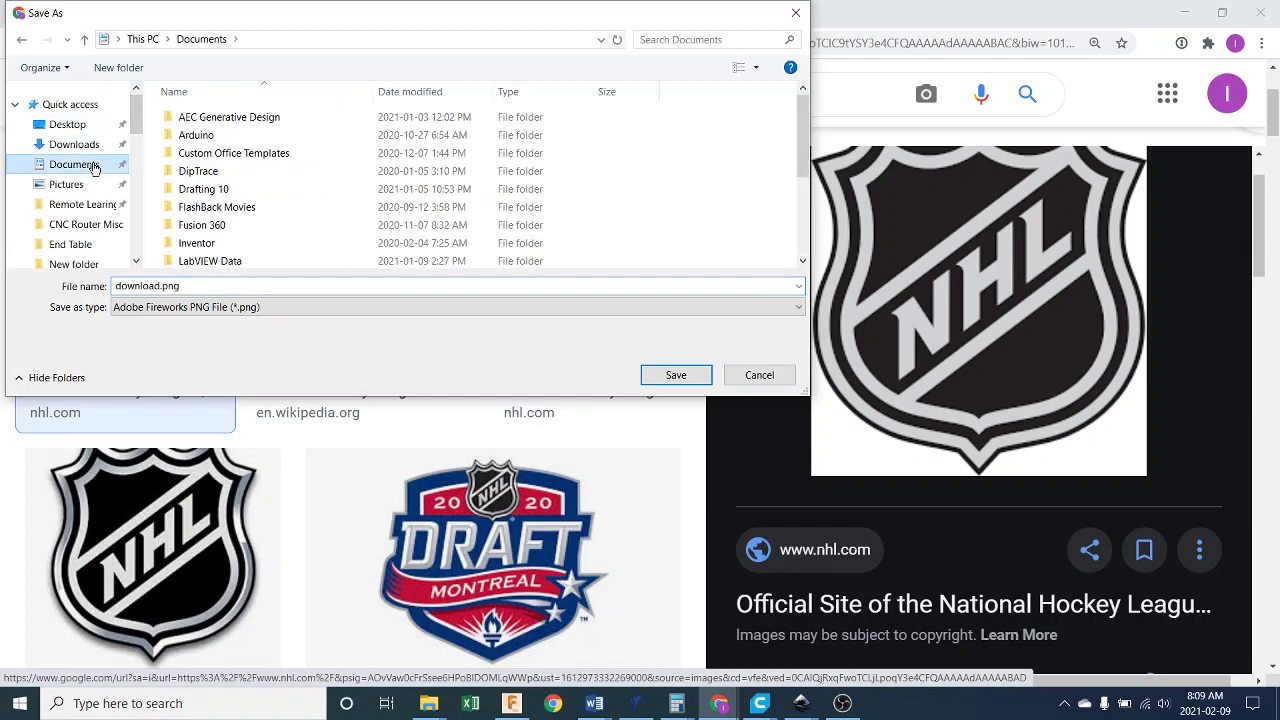
scroll(280, 210, down, 3)
click(228, 243)
double_click(230, 245)
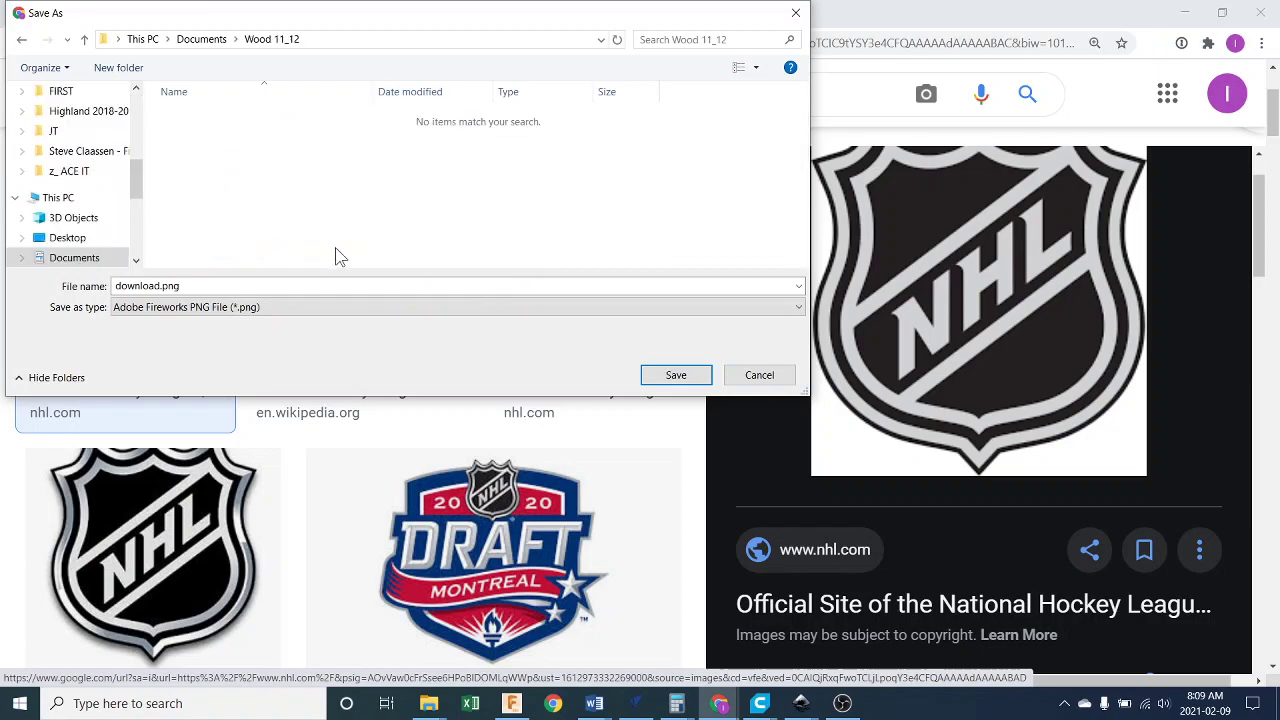
click(257, 283)
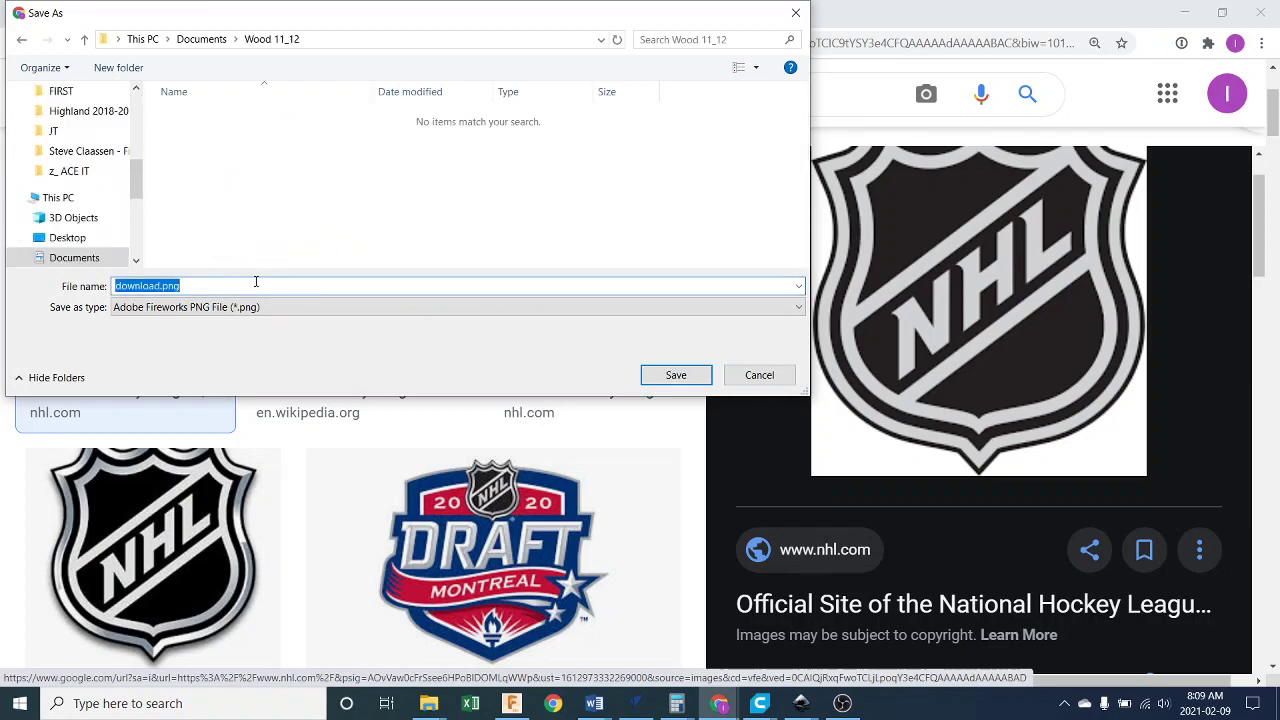
text(NHL)
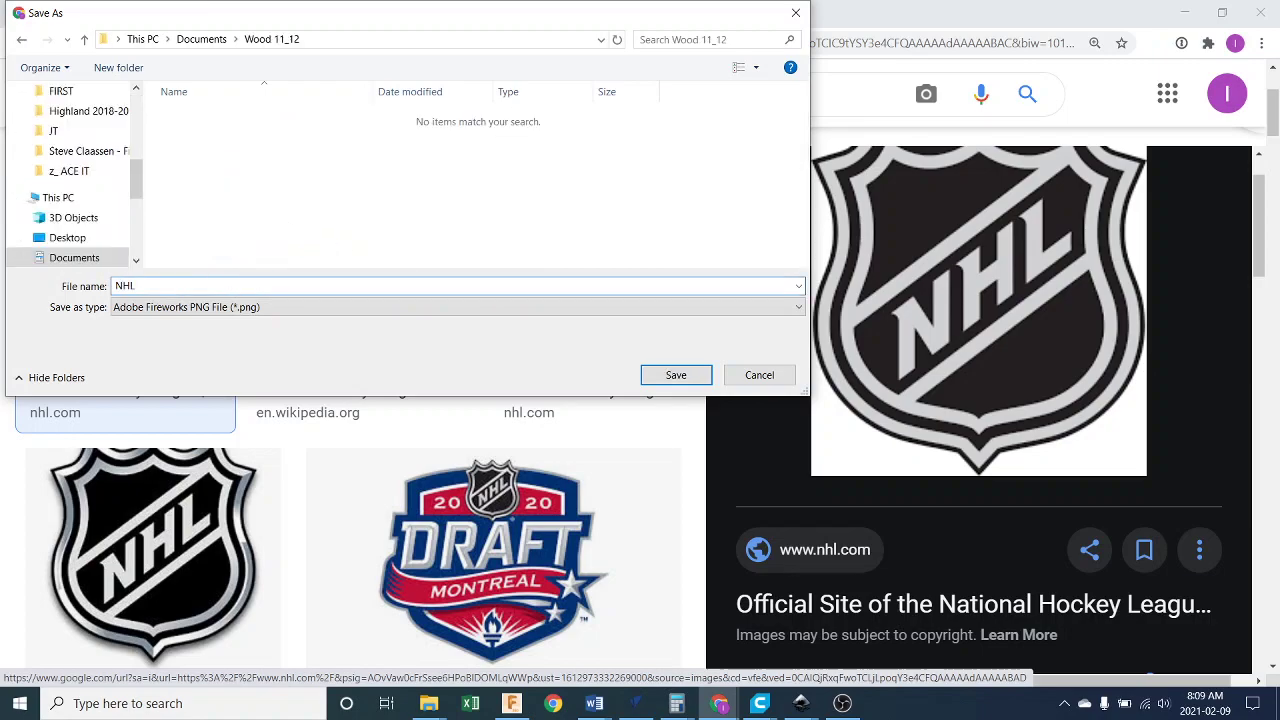
click(679, 377)
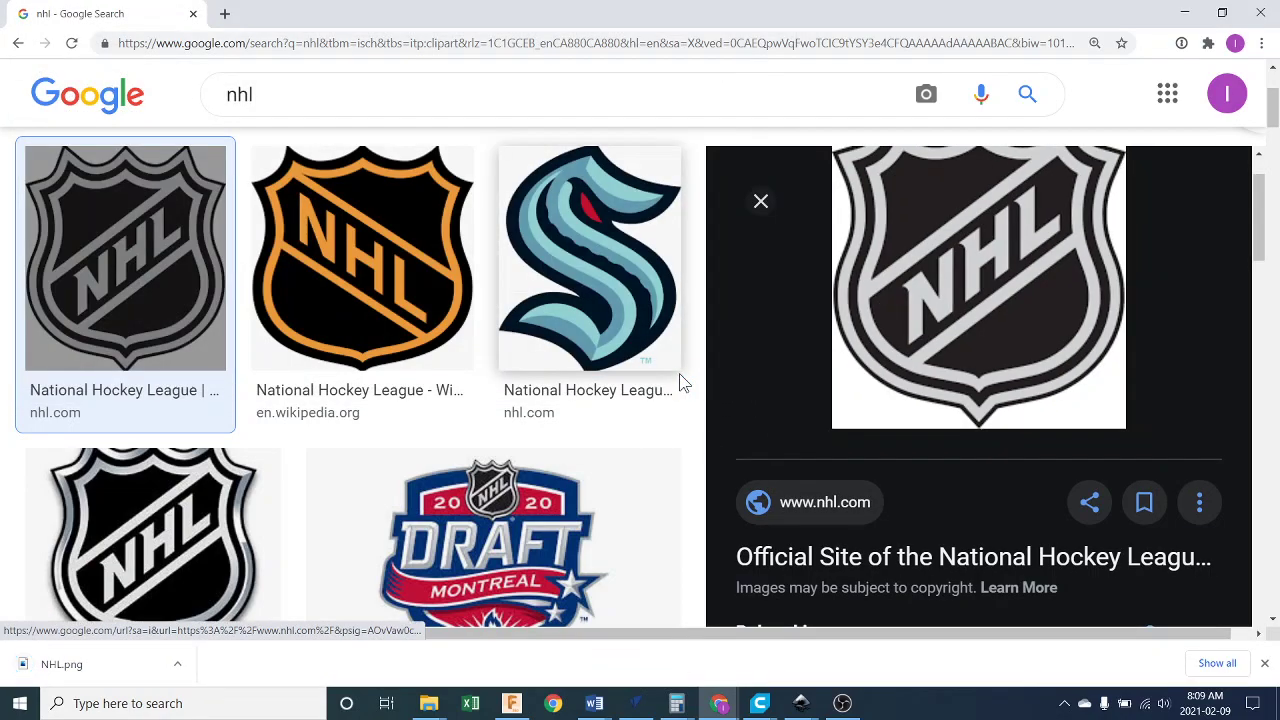
Return to Inkscape and import NHL.png from Documents > Wood 11_12 as an embedded image, with DPI from file and rendering mode None (auto).
click(1184, 13)
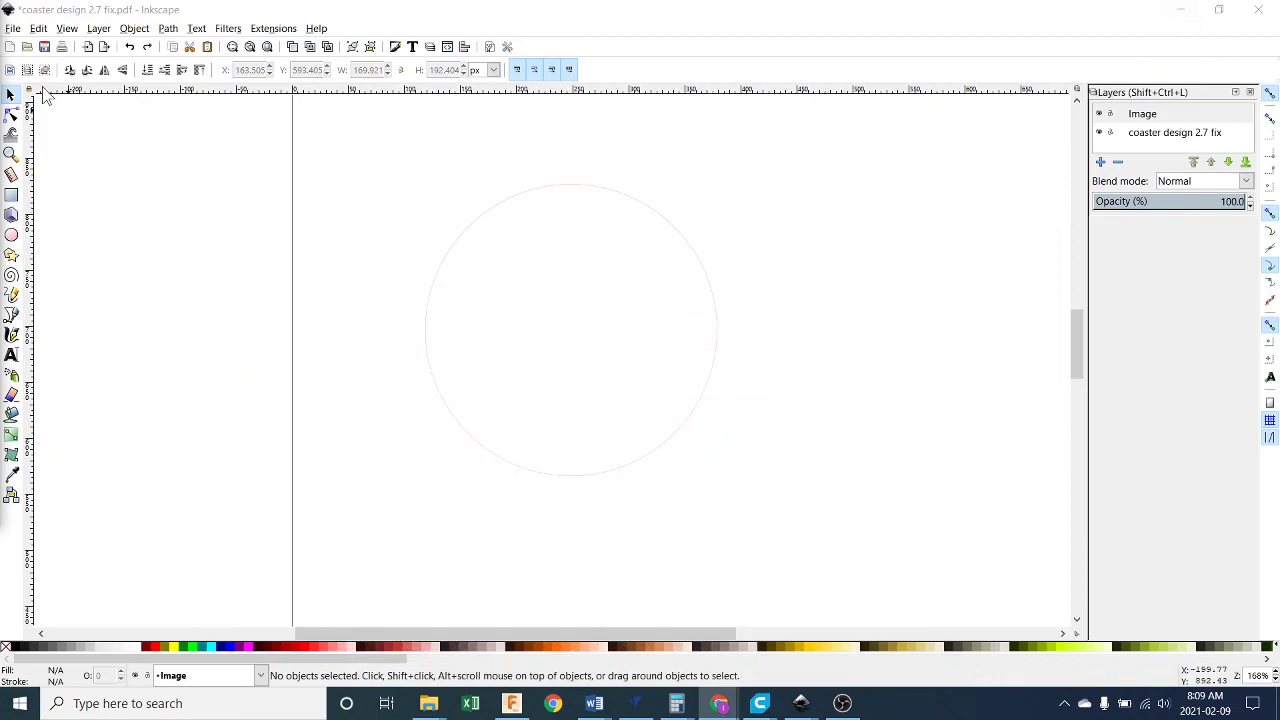
click(13, 28)
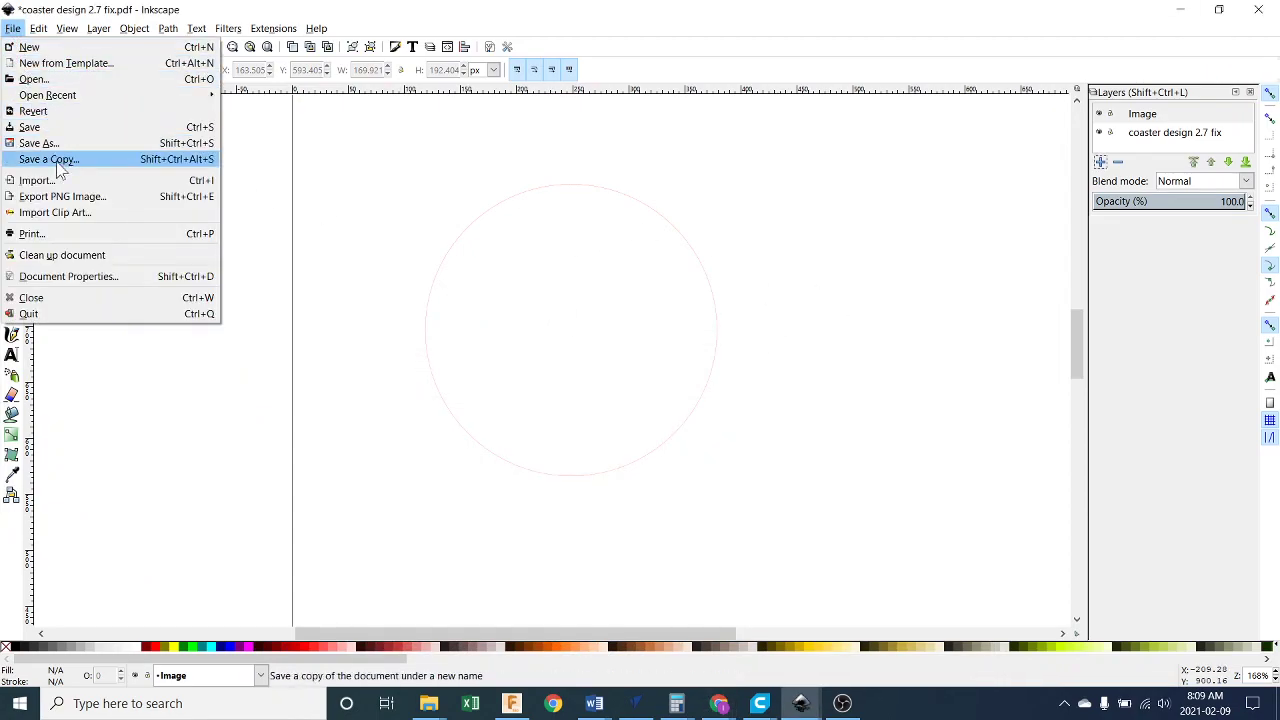
click(52, 180)
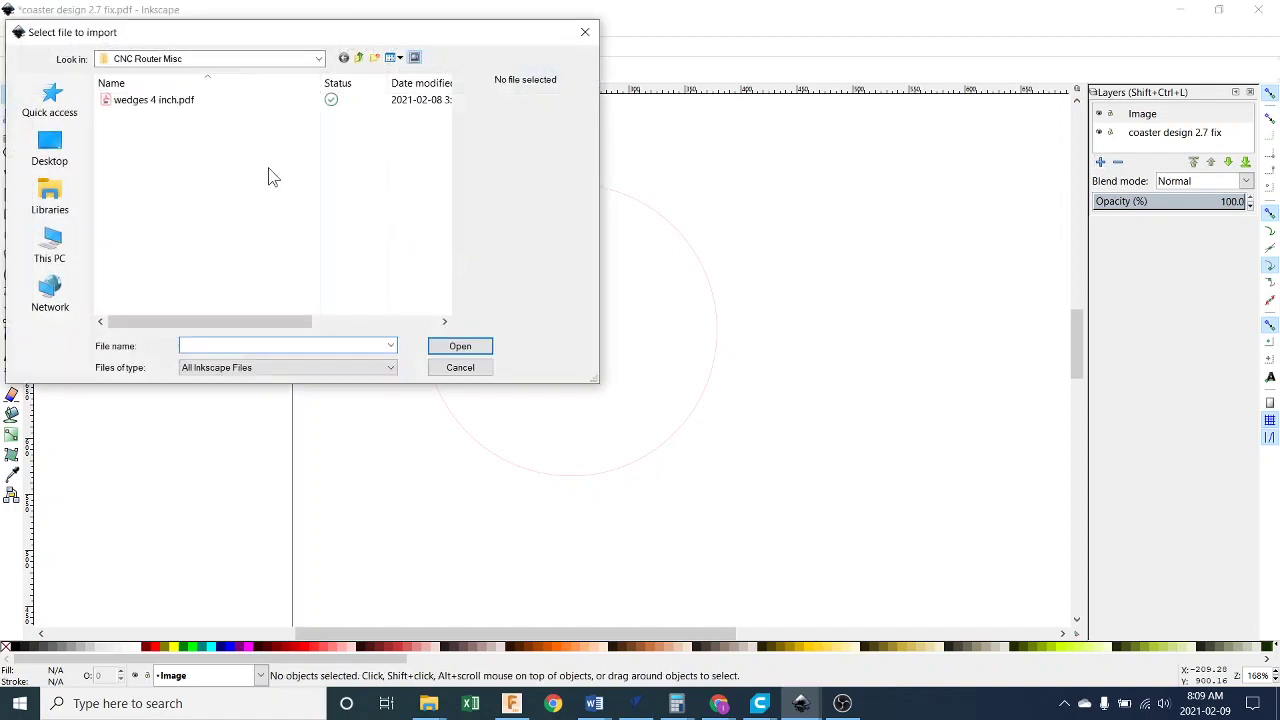
click(317, 59)
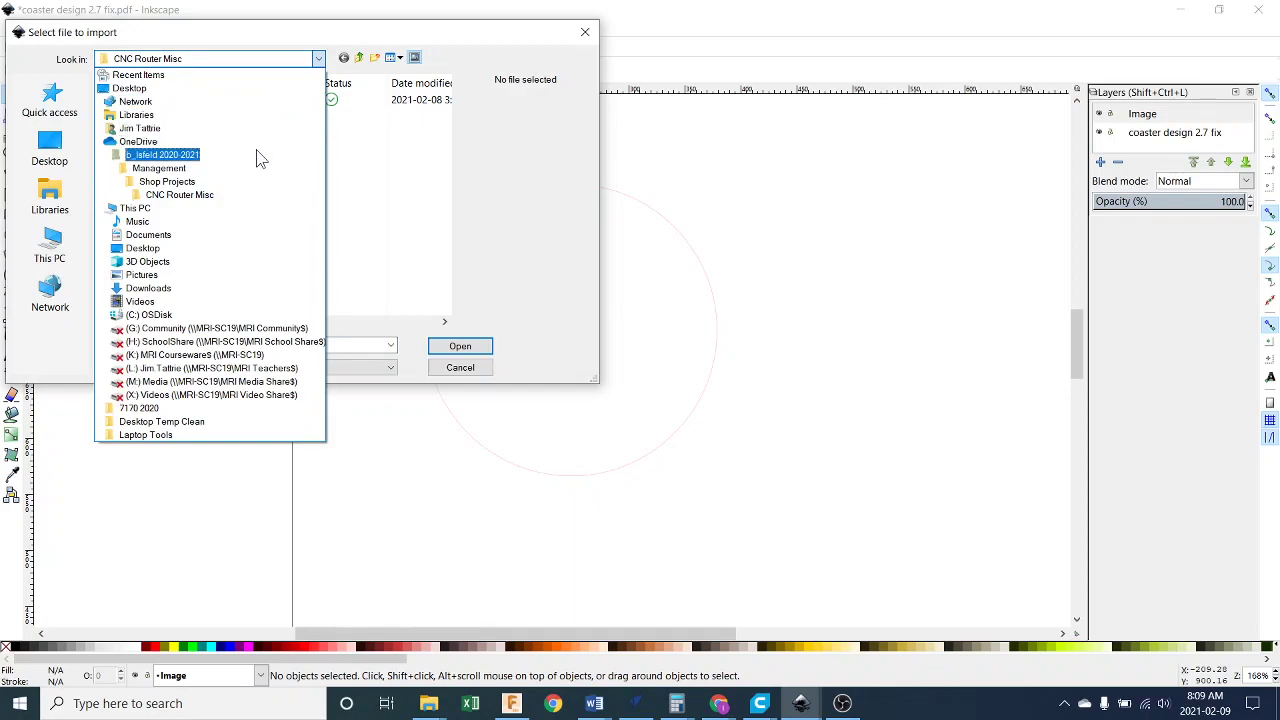
click(258, 236)
scroll(243, 270, down, 2)
click(240, 270)
double_click(240, 270)
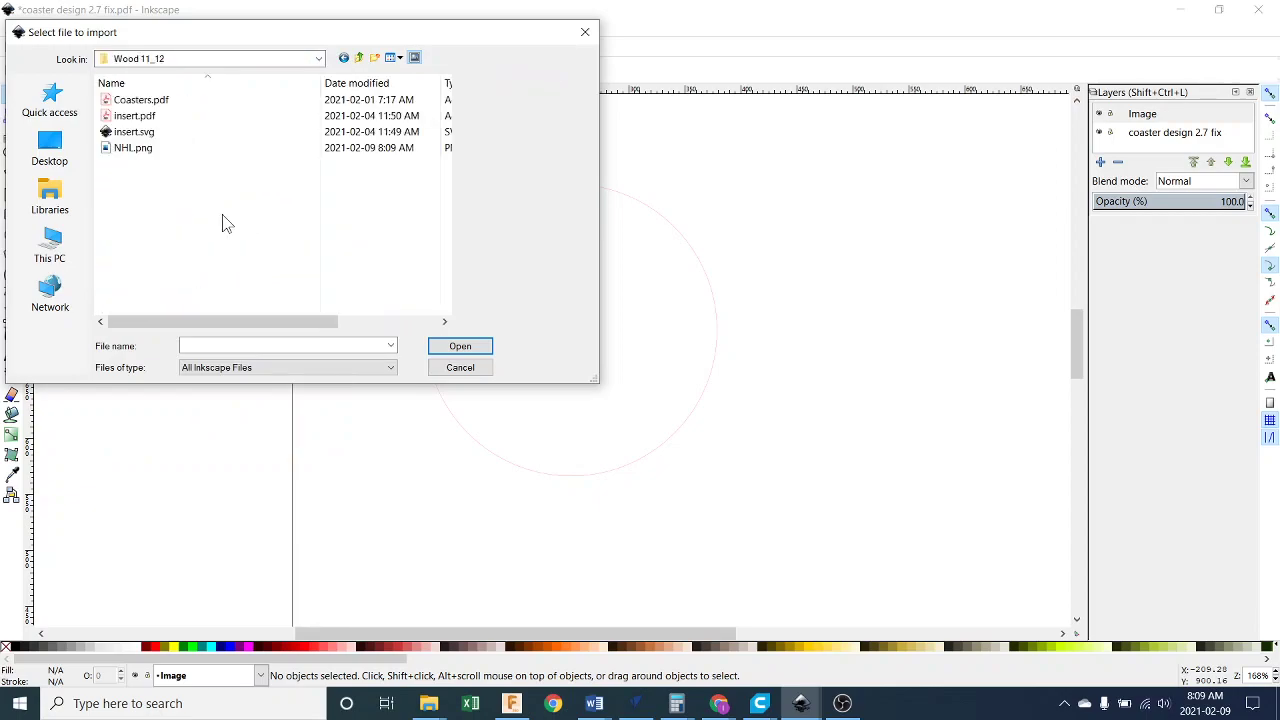
double_click(171, 150)
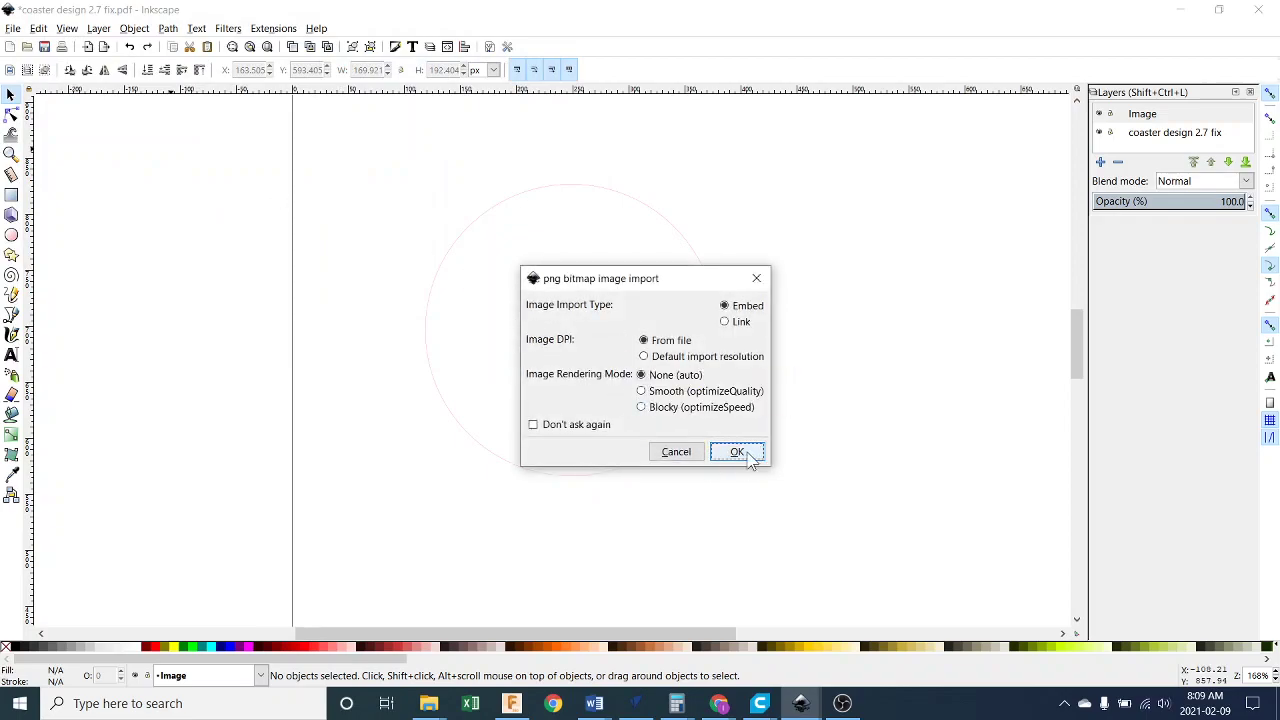
click(739, 452)
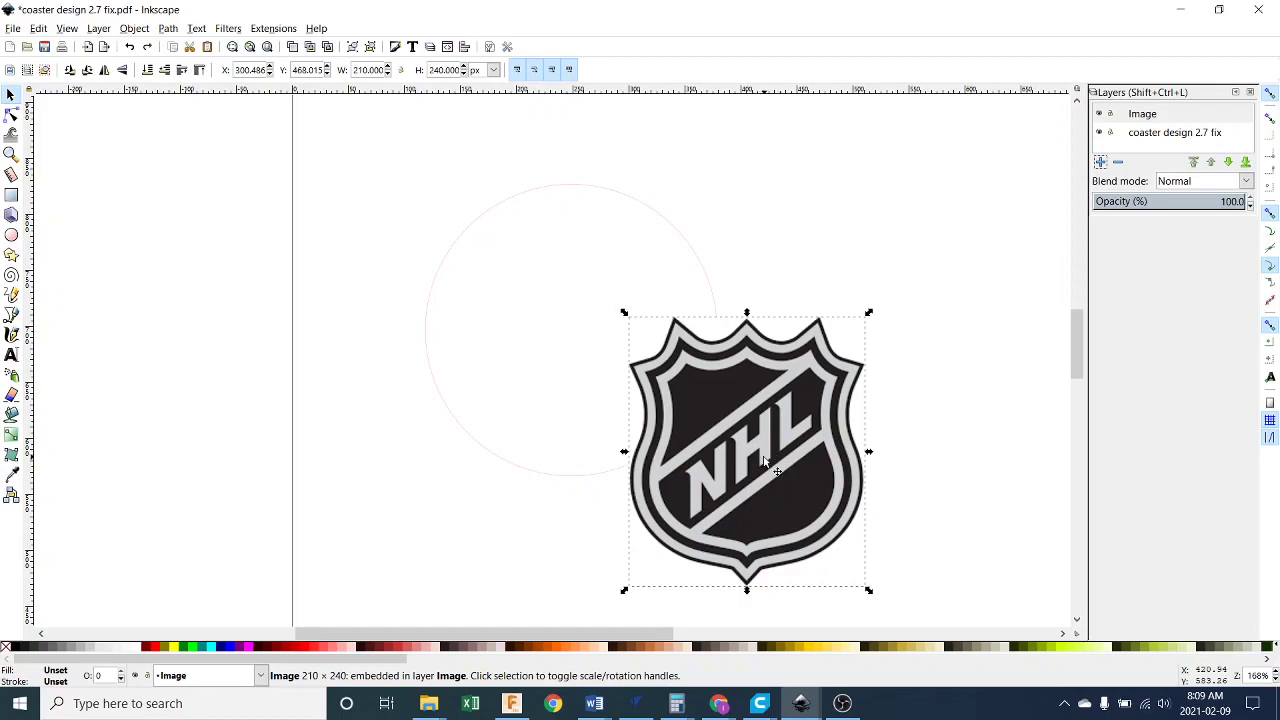
Examine the edge quality of the imported NHL image close up and at normal size, leaving nothing selected.
ctrl+scroll(765, 462, down, 1)
ctrl+scroll(849, 473, up, 1)
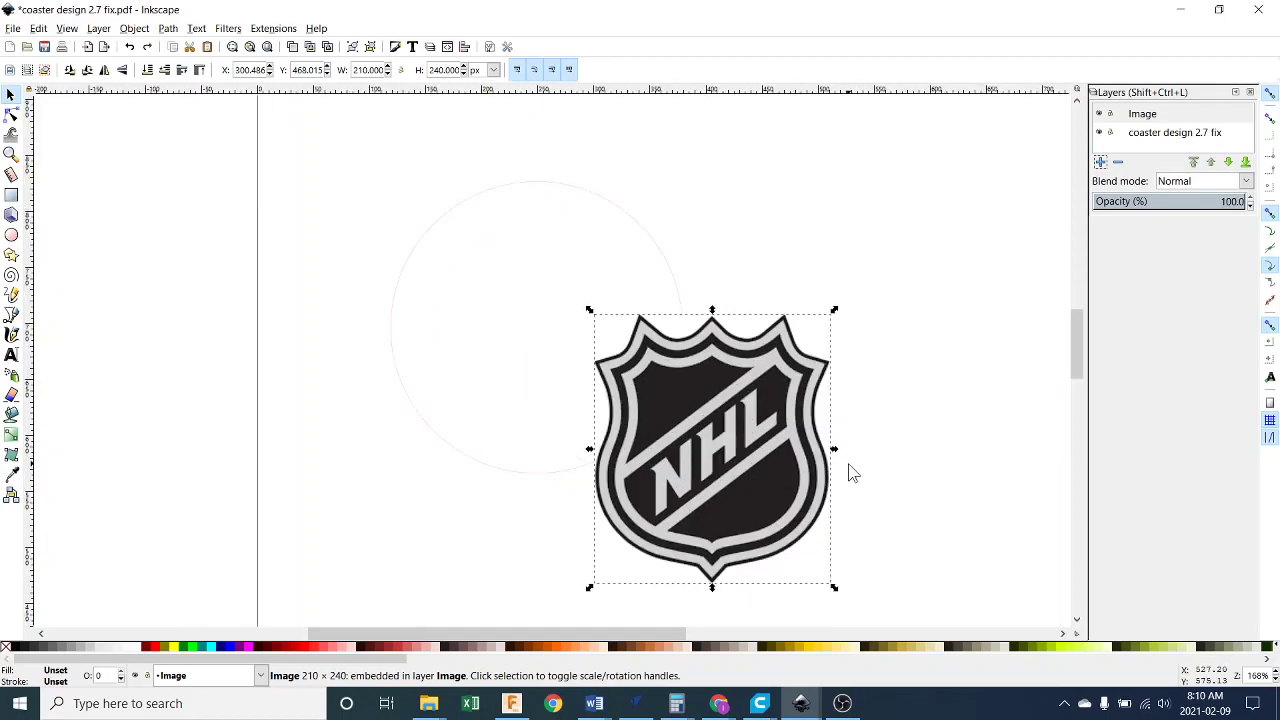
ctrl+scroll(849, 473, down, 1)
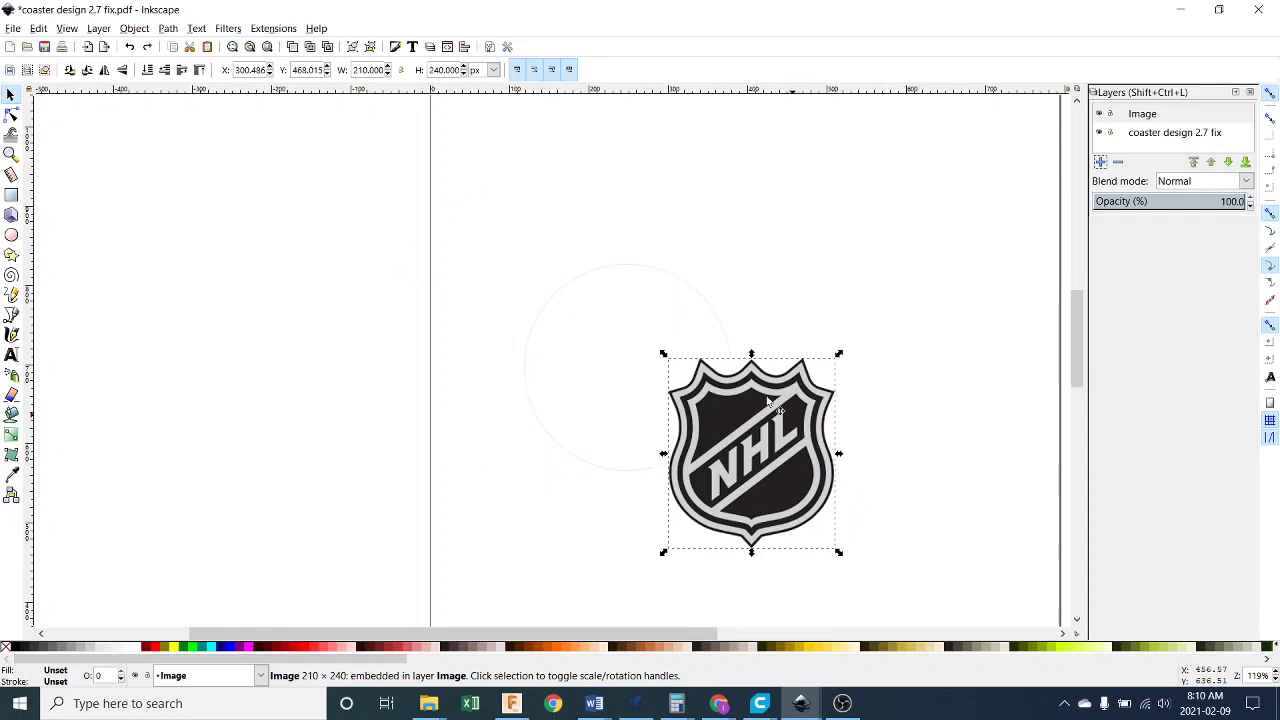
ctrl+scroll(806, 390, up, 8)
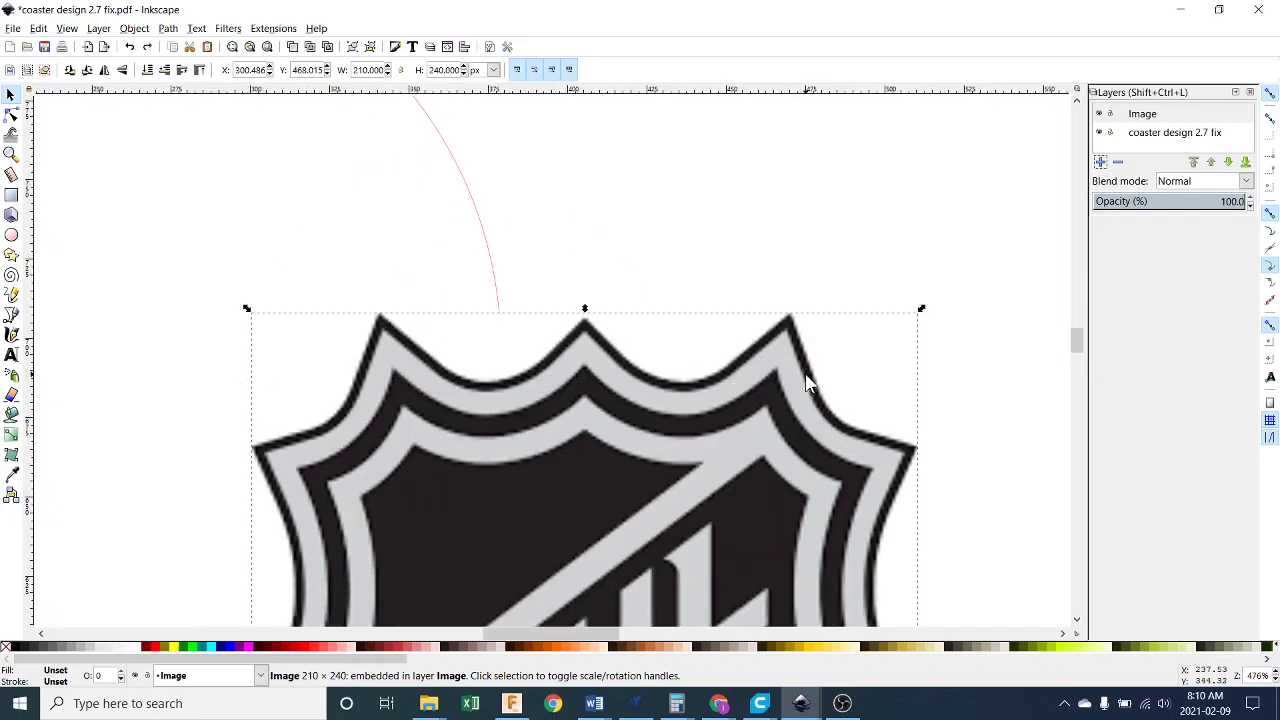
ctrl+scroll(807, 383, up, 1)
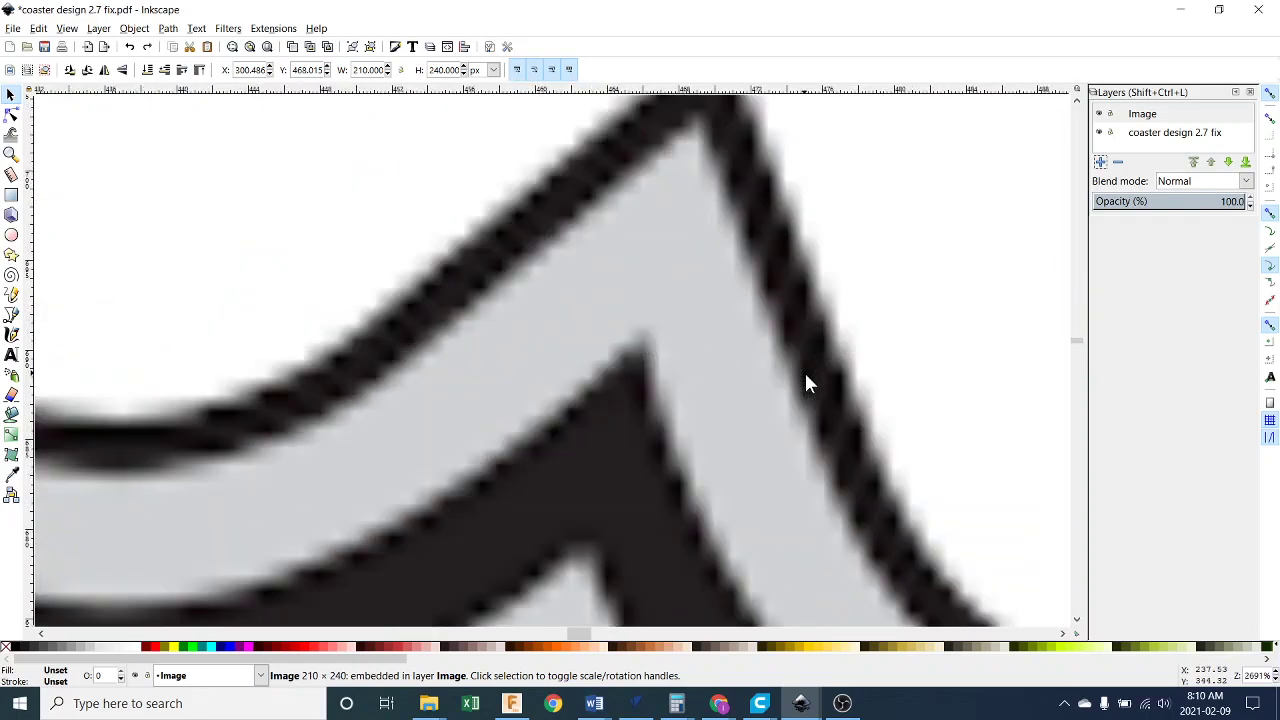
ctrl+scroll(807, 383, down, 7)
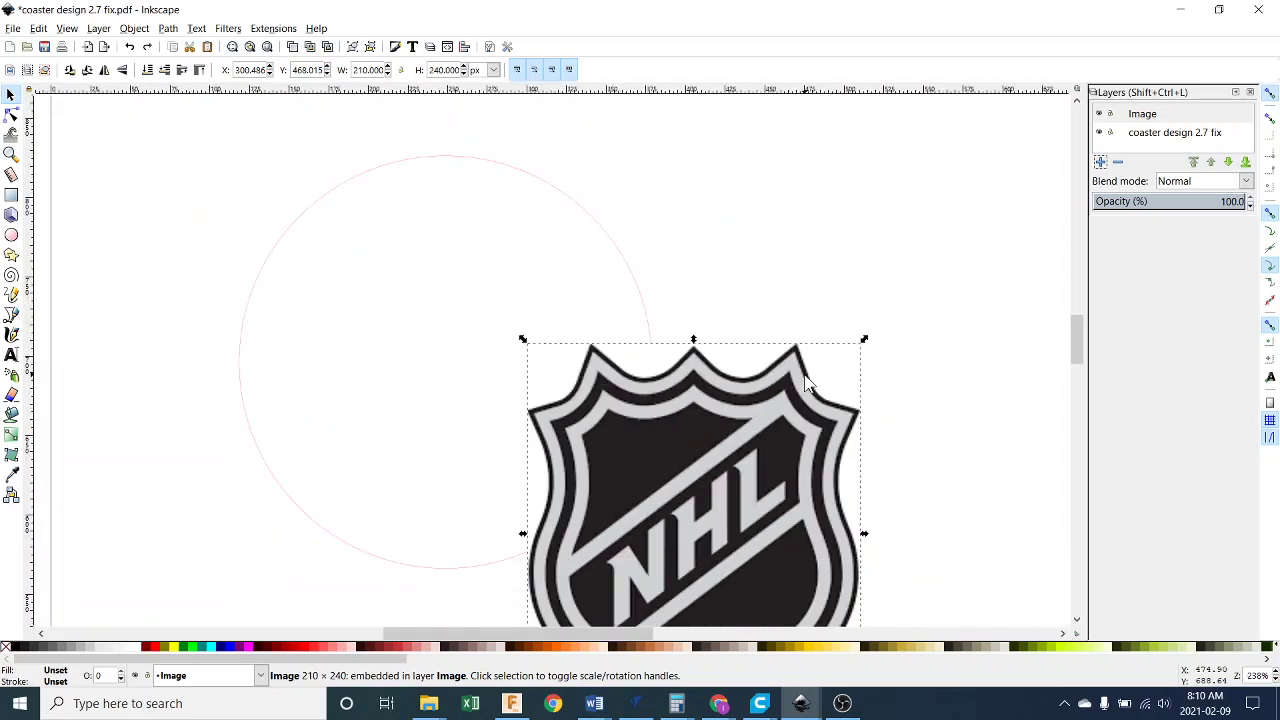
ctrl+scroll(807, 383, down, 1)
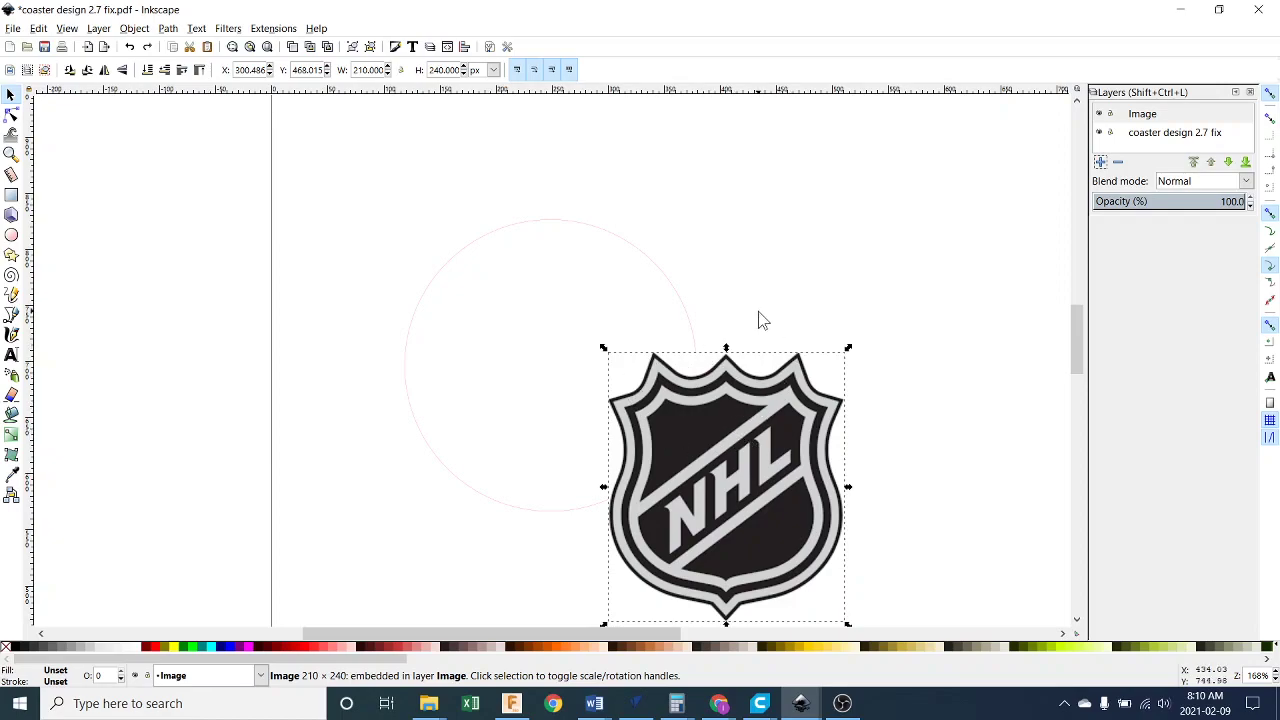
click(786, 288)
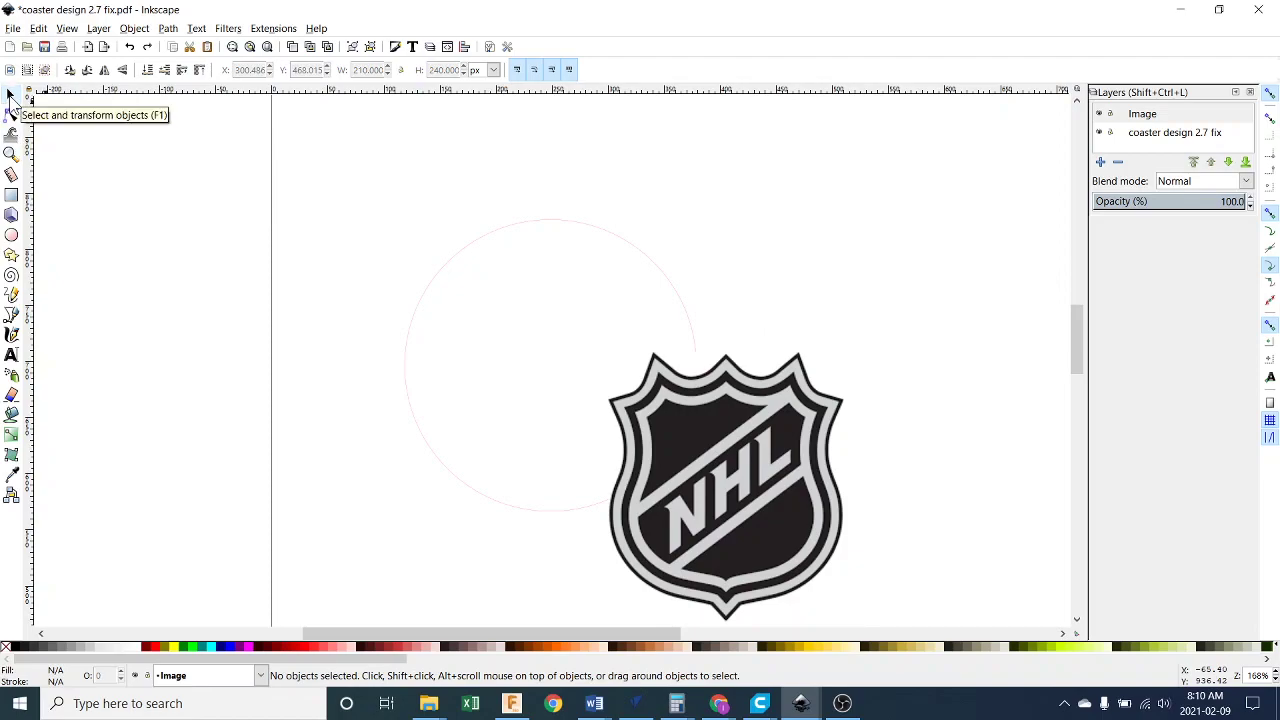
Trace the NHL image with Trace Bitmap in a single scan, using Brightness cutoff at threshold 0.450 and Live Preview enabled.
click(660, 385)
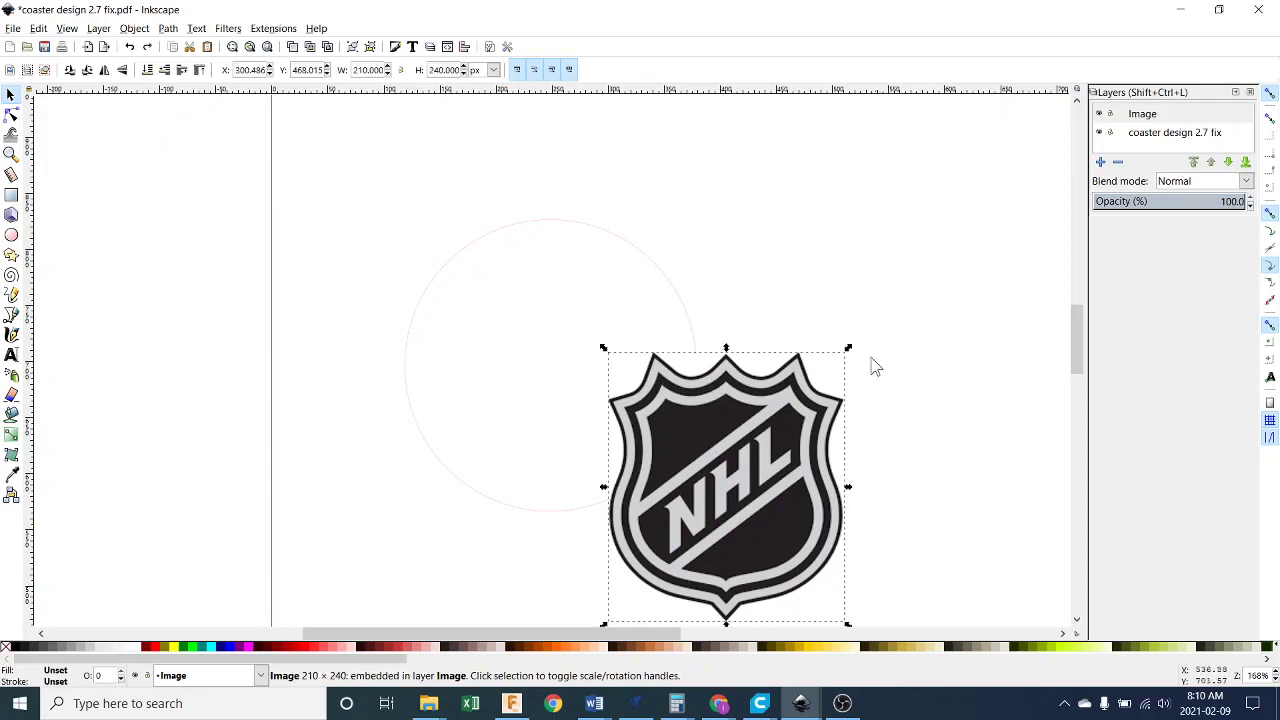
click(168, 29)
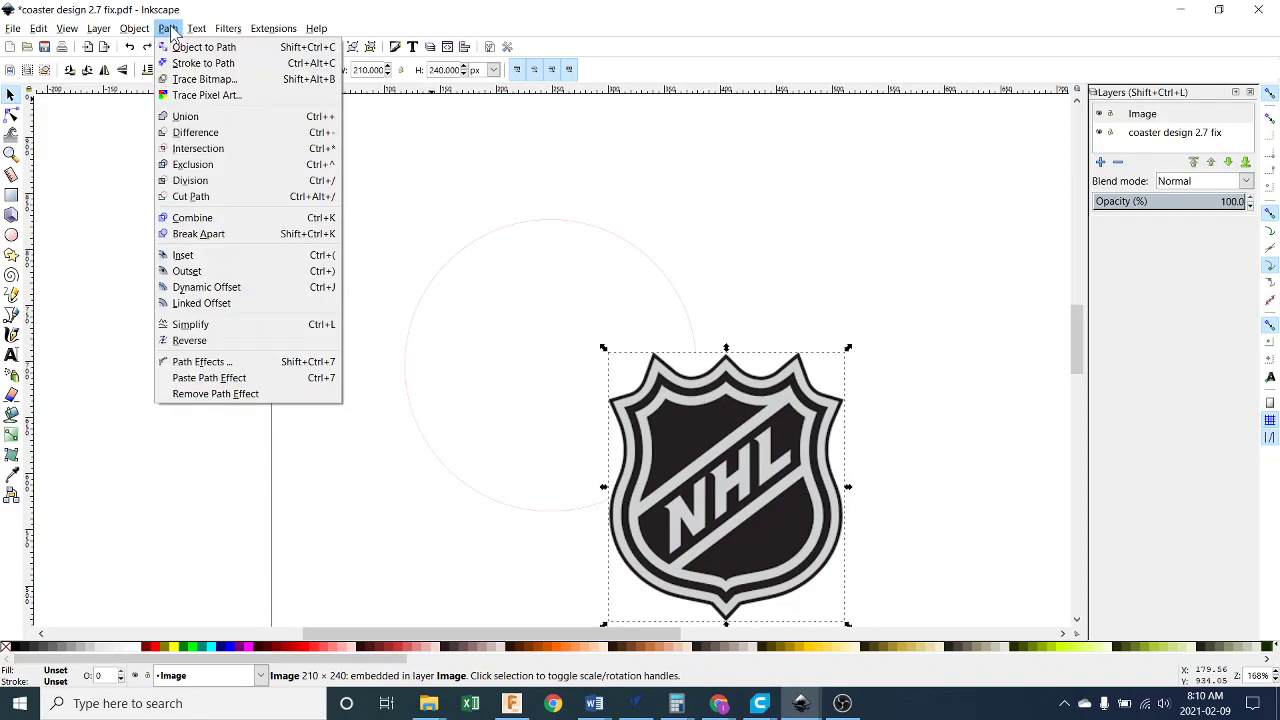
click(201, 80)
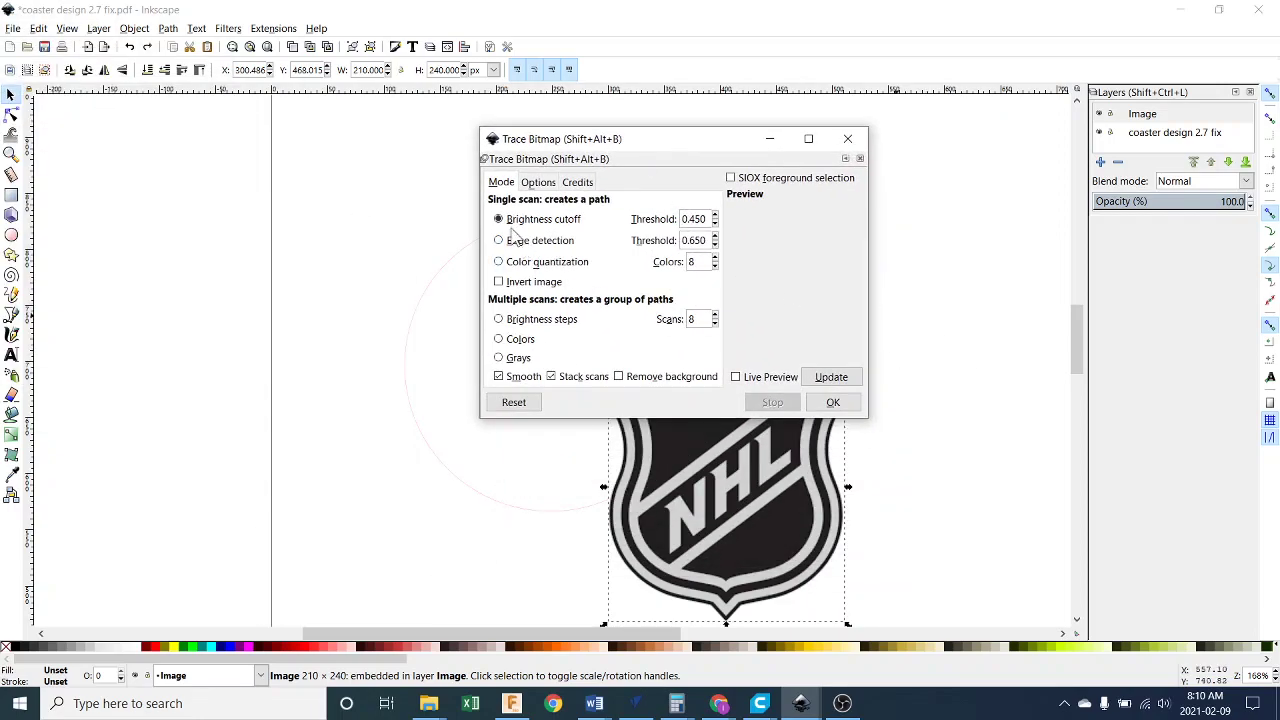
click(737, 378)
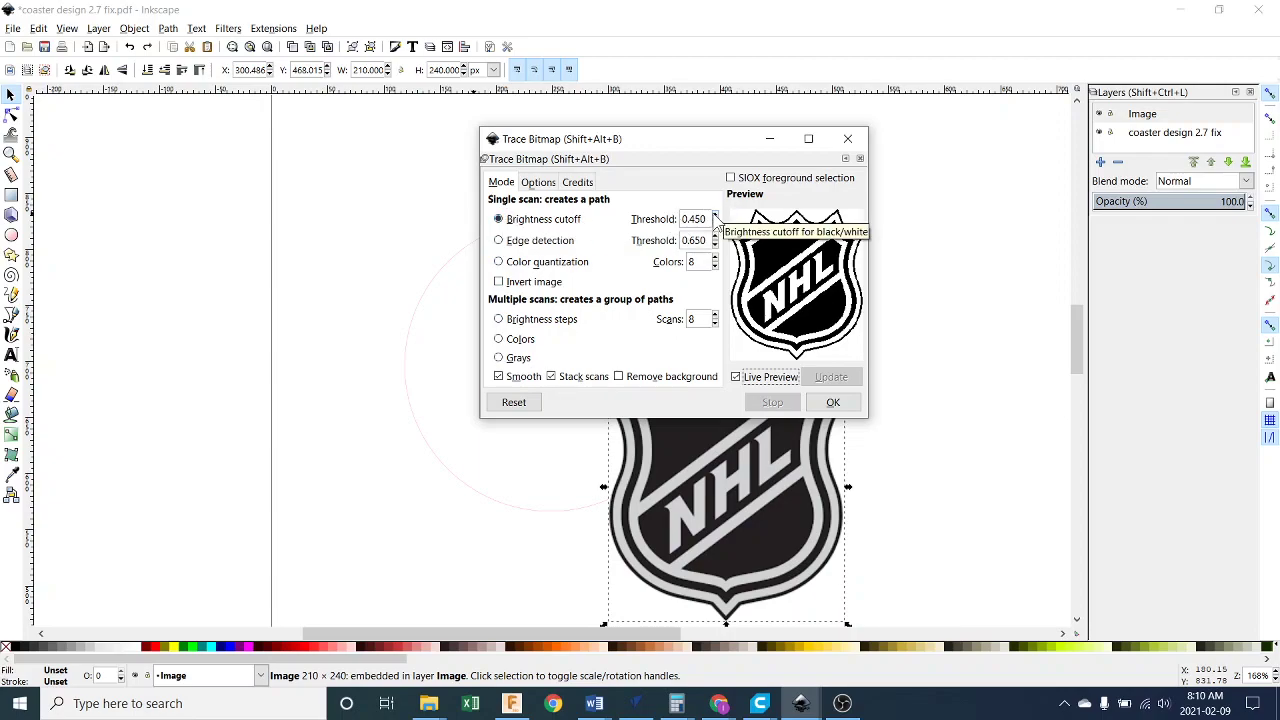
click(832, 404)
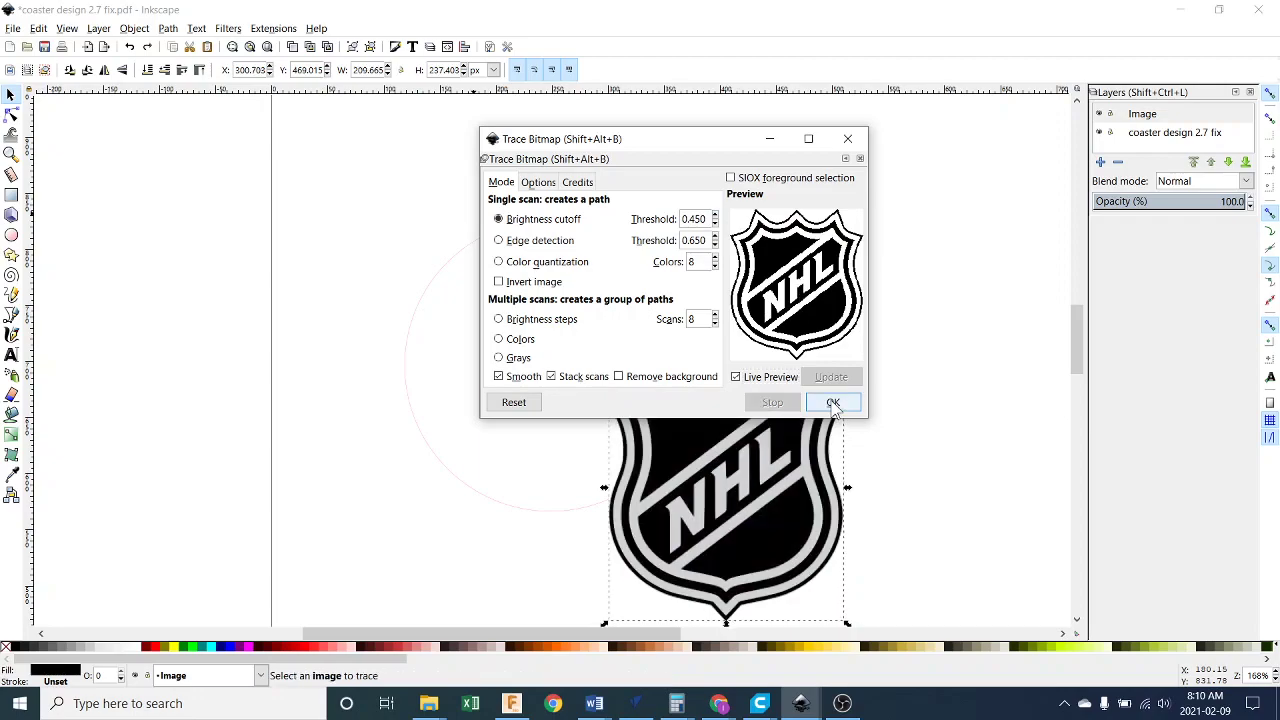
Move the traced logo off the original image onto the coaster circle and compare the edges of both close up.
drag(722, 137, 1096, 106)
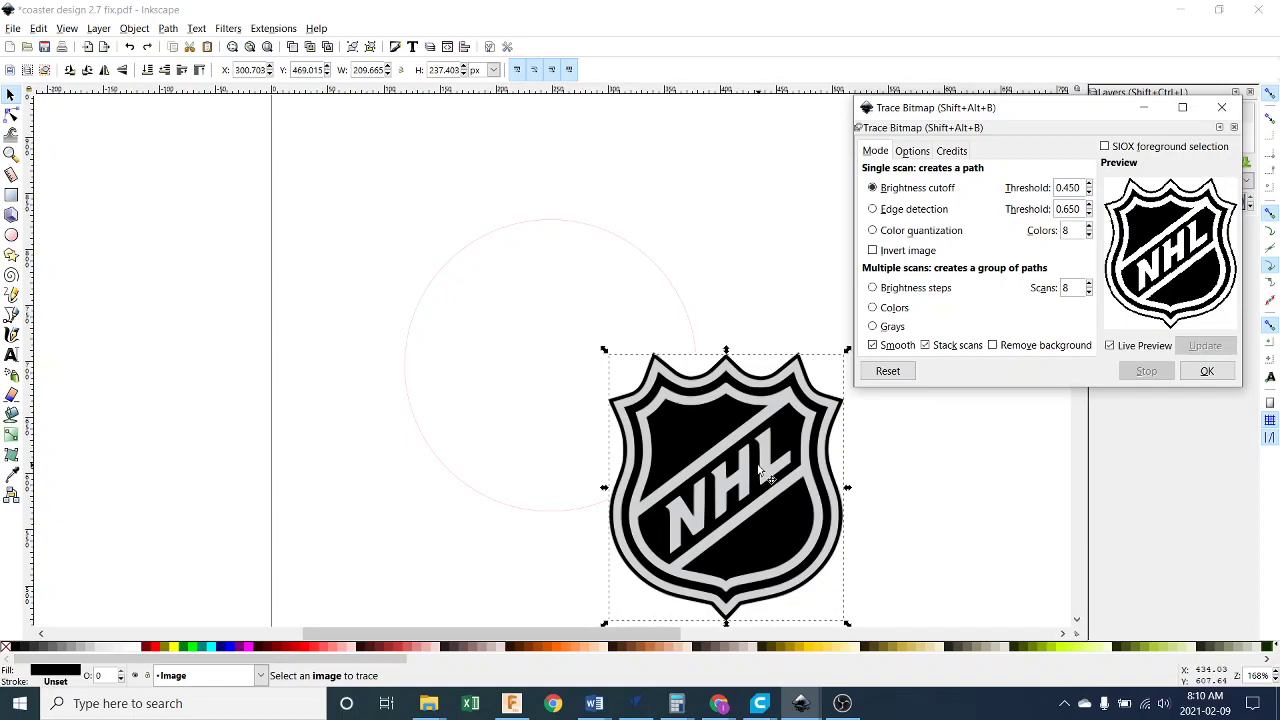
mouse_move(766, 478)
mouse_down()
mouse_move(730, 448)
mouse_move(536, 372)
mouse_up()
ctrl+scroll(622, 398, up, 3)
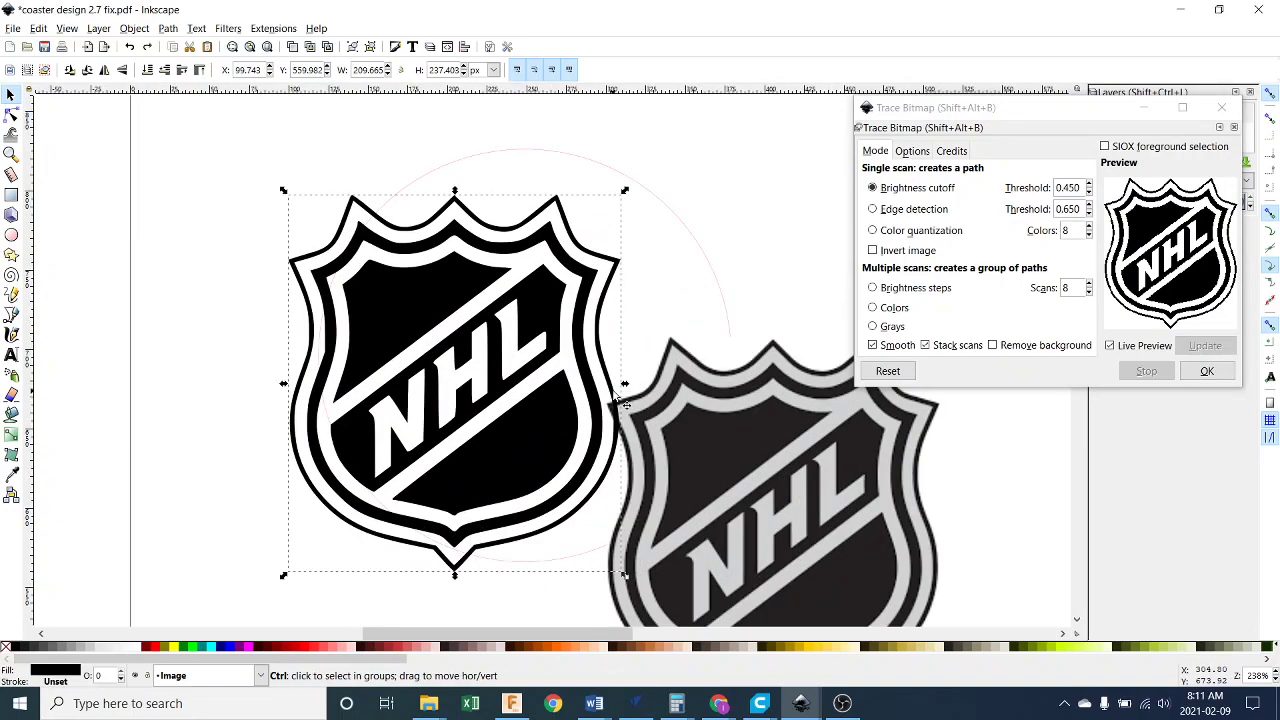
ctrl+scroll(620, 392, up, 2)
ctrl+scroll(648, 423, up, 2)
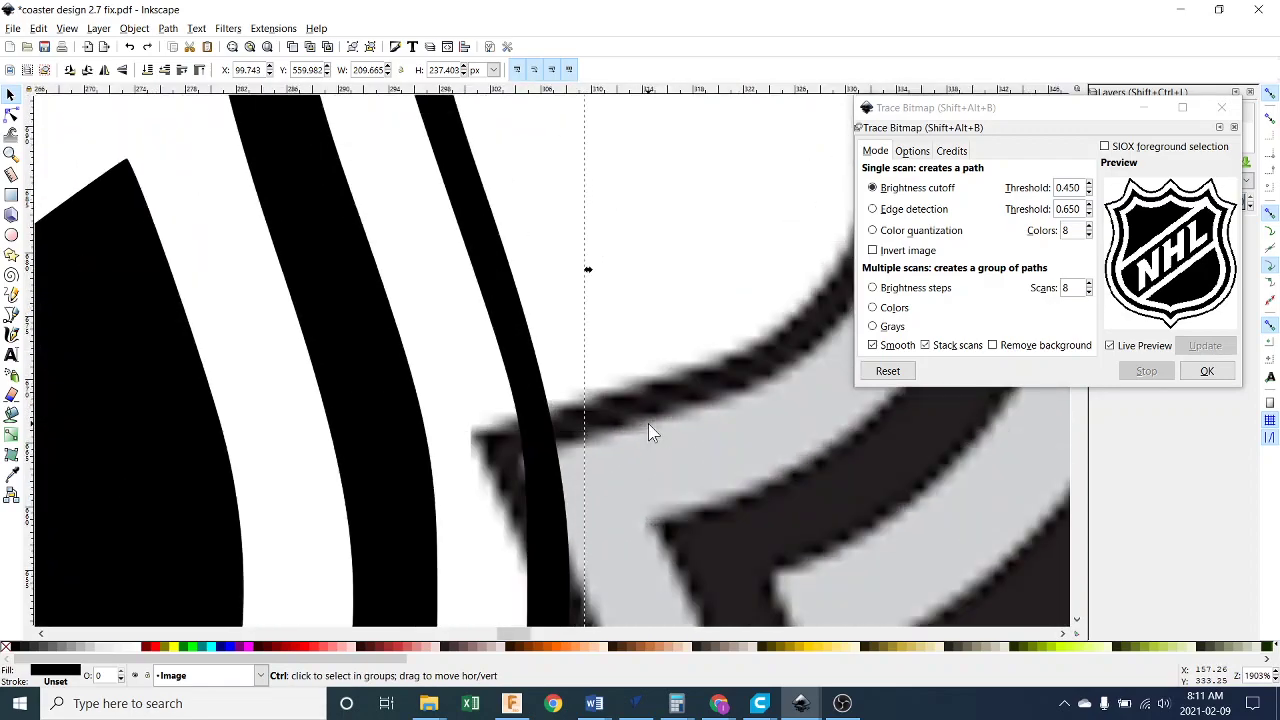
ctrl+scroll(705, 420, down, 2)
ctrl+scroll(684, 415, down, 2)
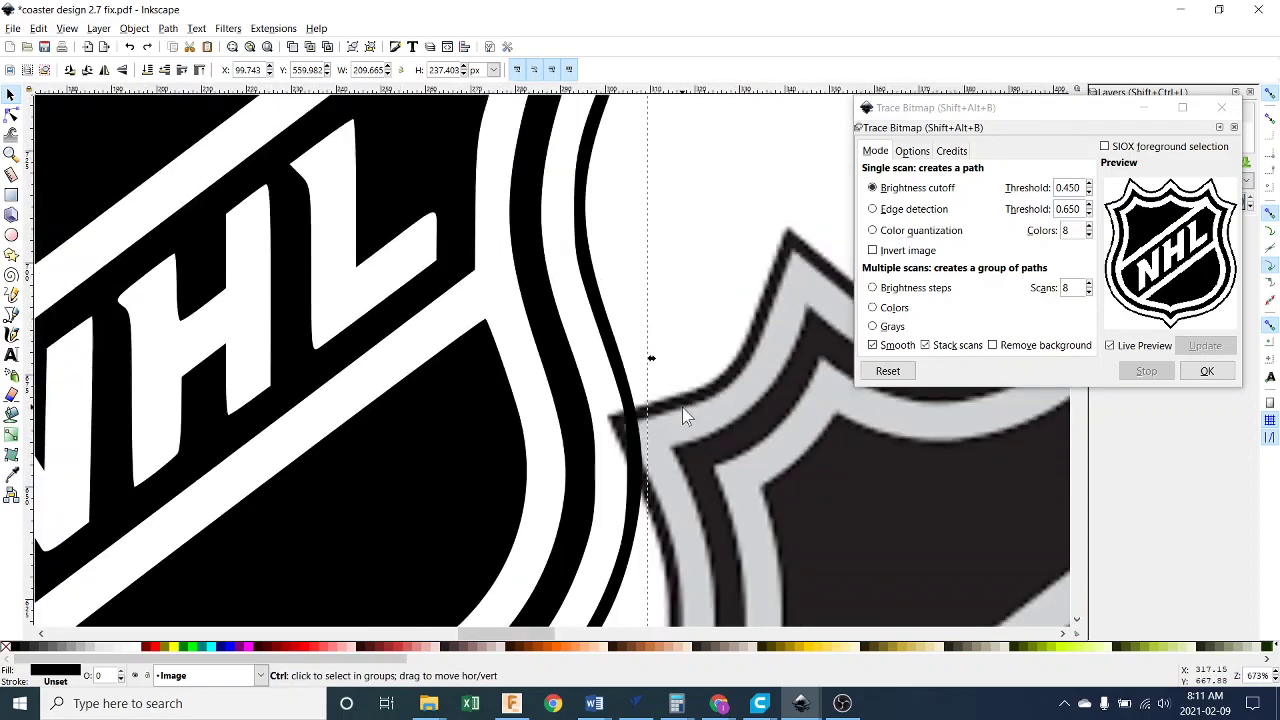
ctrl+scroll(682, 407, down, 4)
Delete the original embedded NHL image, keeping only the traced logo.
click(707, 412)
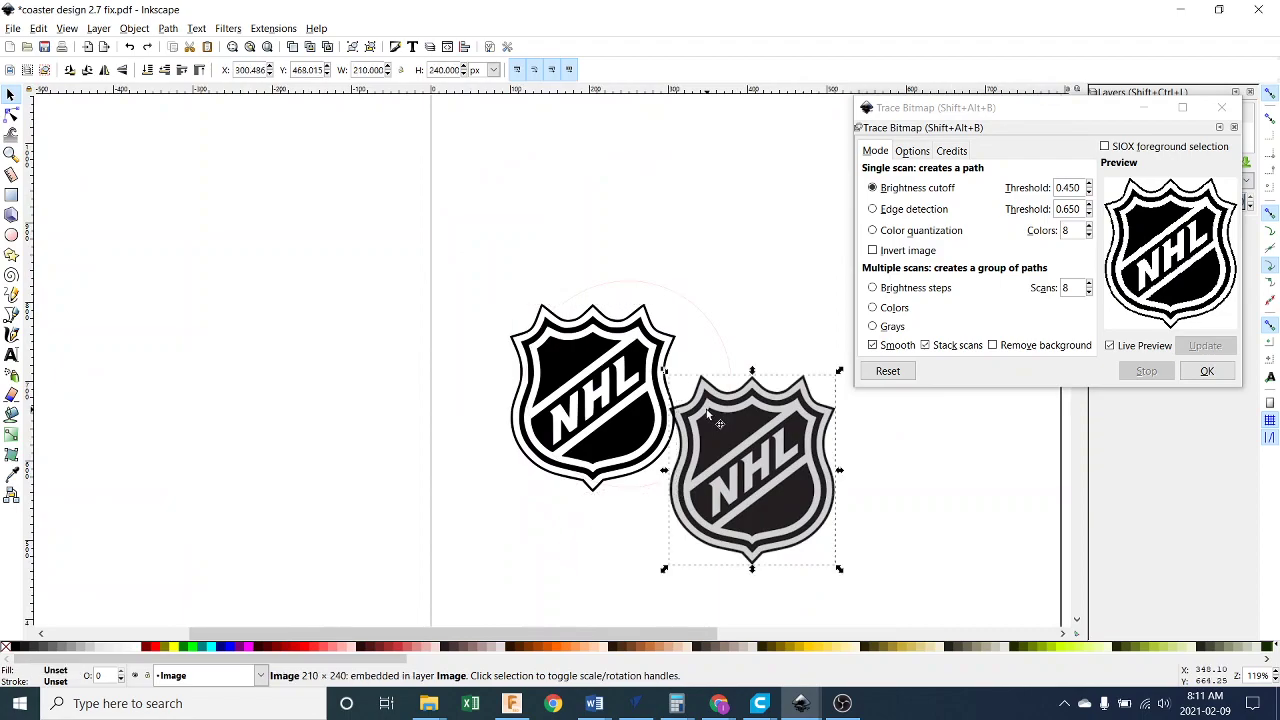
key(Delete)
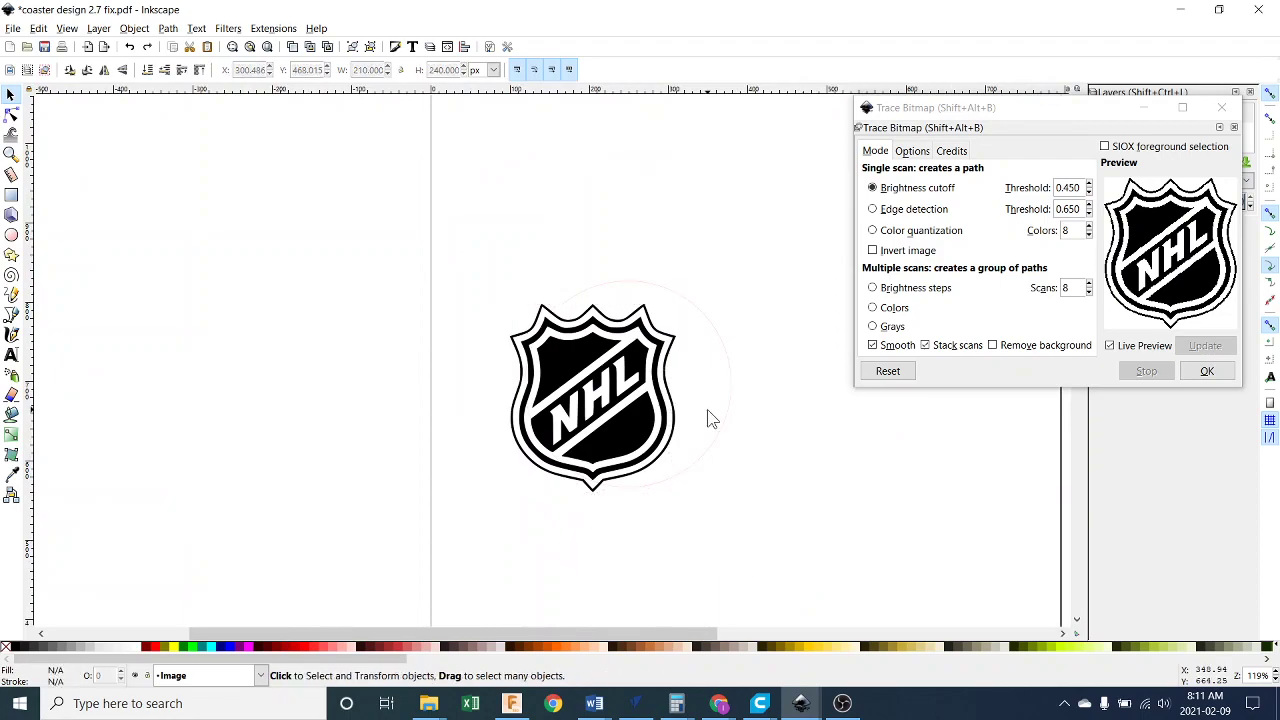
ctrl+scroll(721, 445, up, 1)
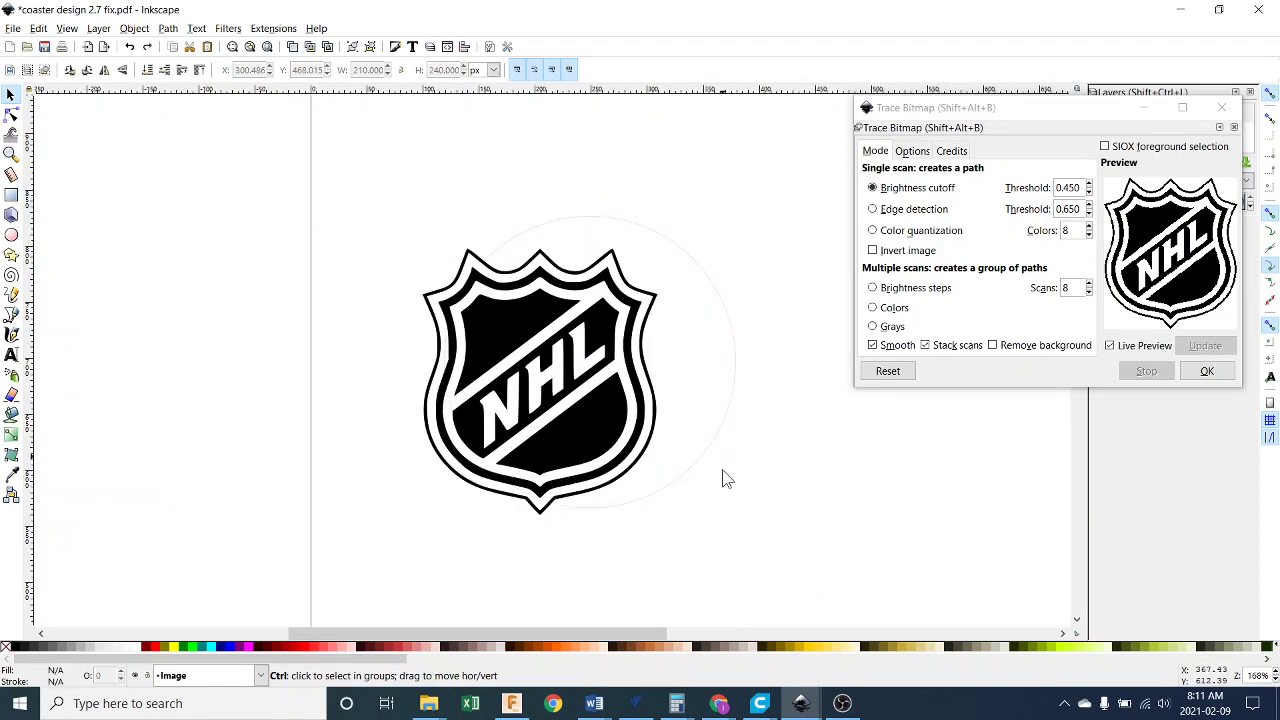
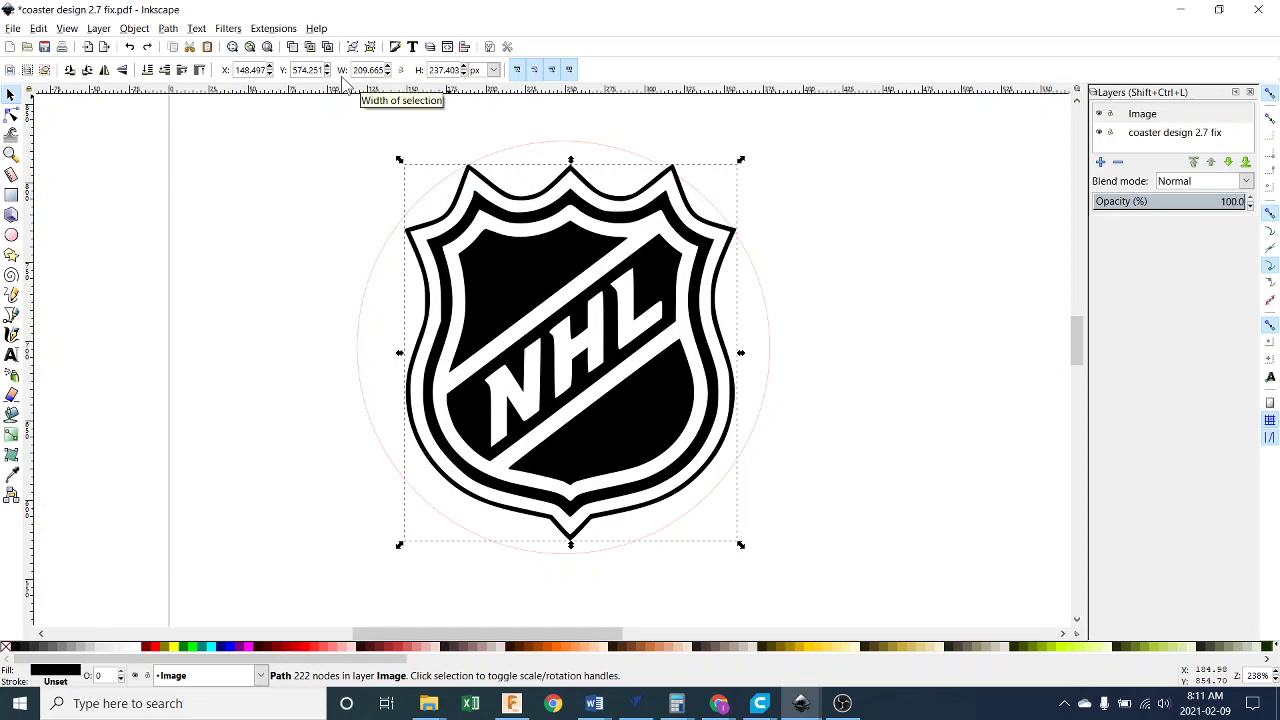
Lock the width-to-height ratio and scale the traced logo down to about 155 × 176 px.
click(400, 69)
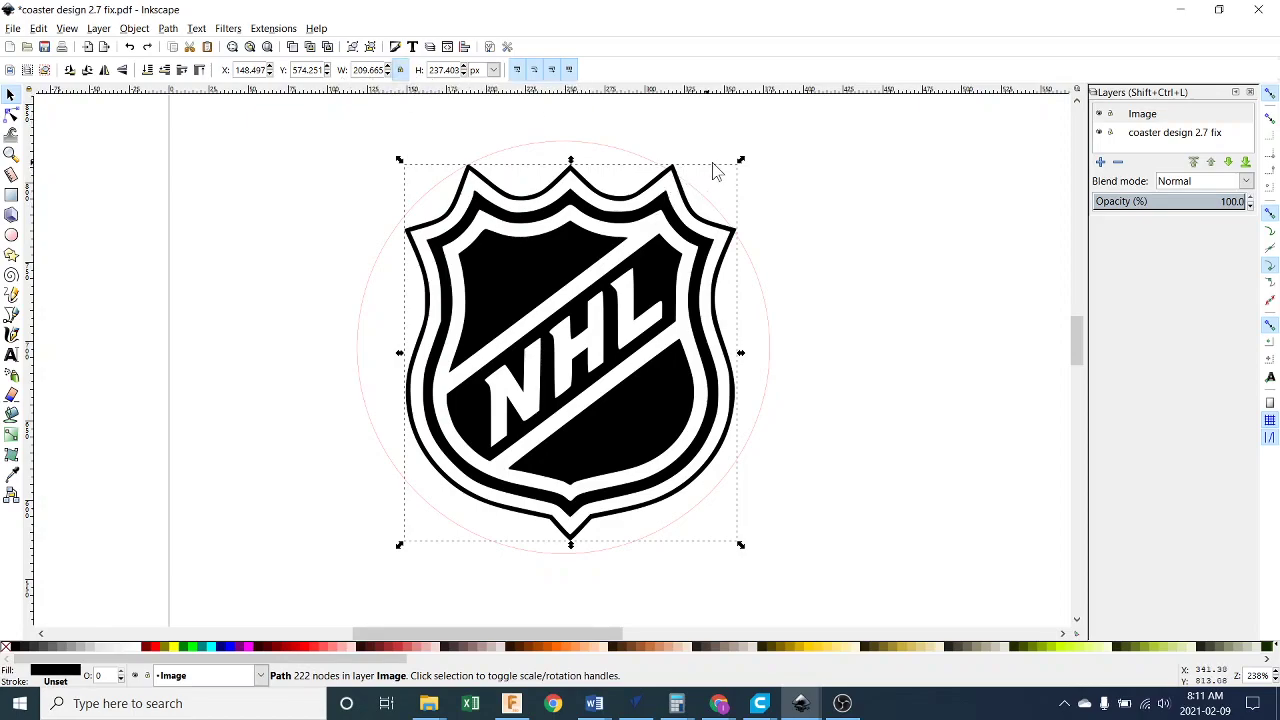
drag(737, 166, 651, 206)
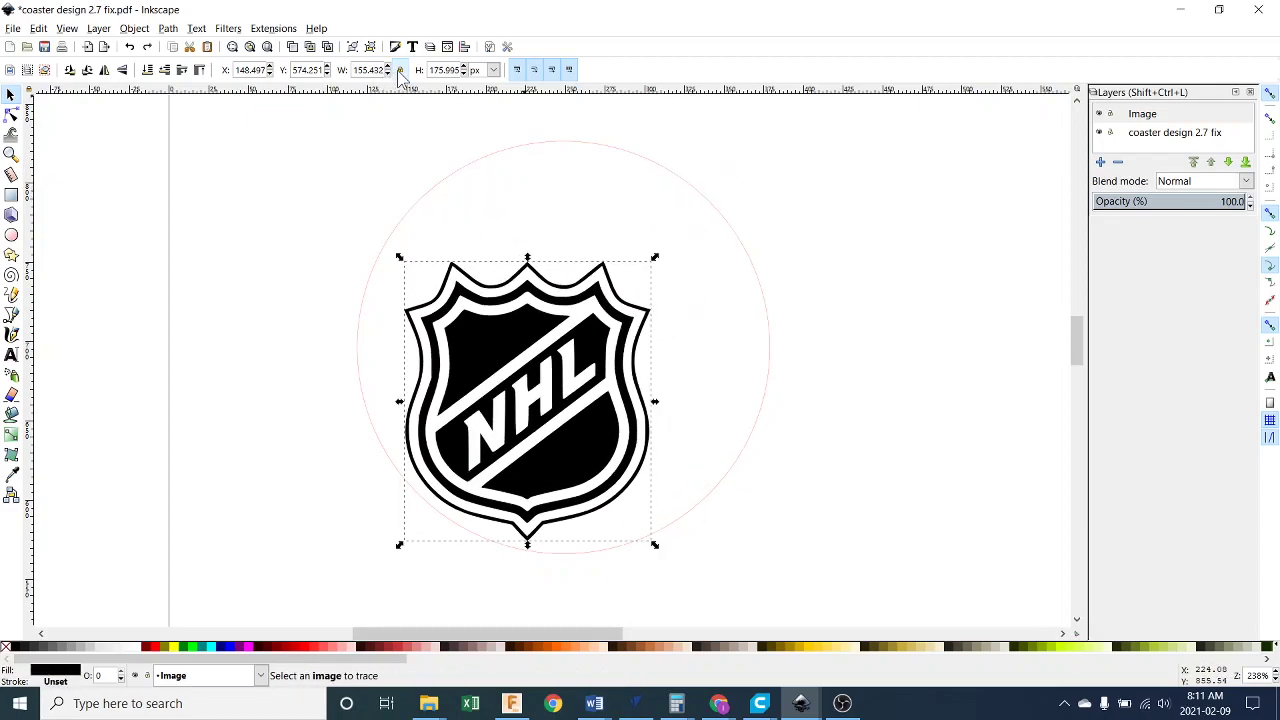
Try narrowing the logo without keeping its proportions, undo the stretch and lock the width-to-height ratio again.
drag(655, 403, 604, 403)
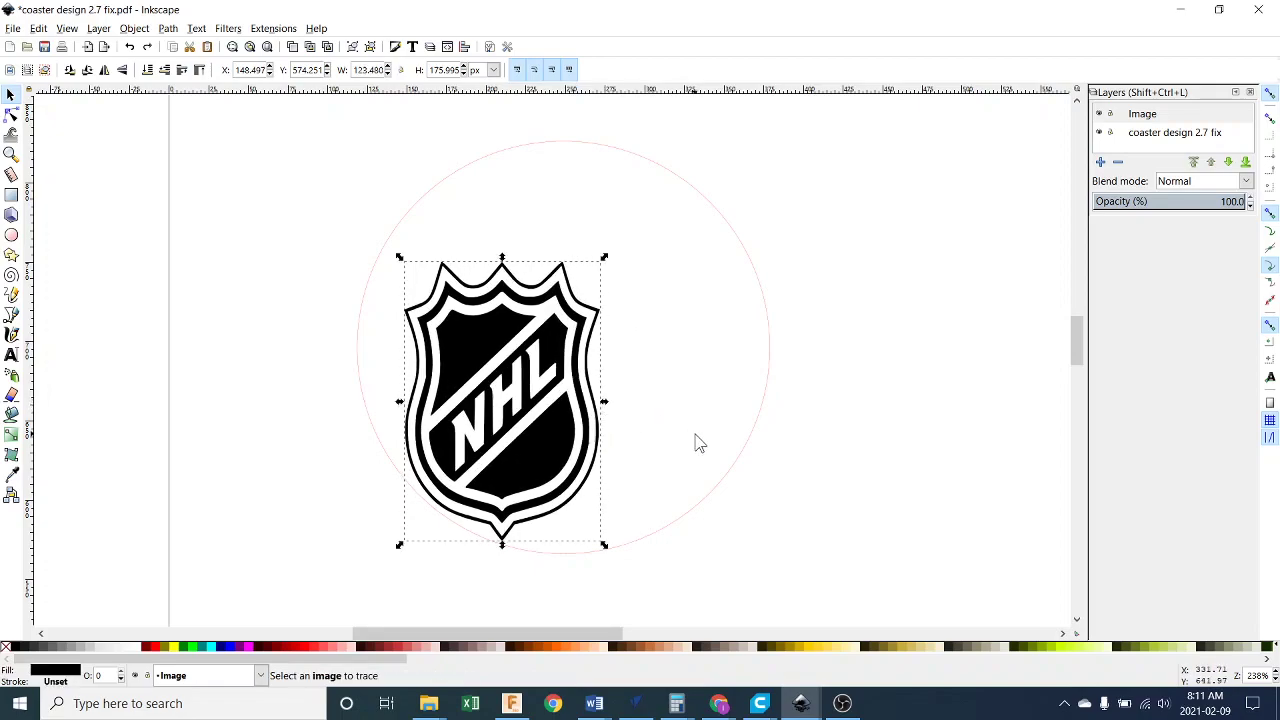
key(ctrl+z)
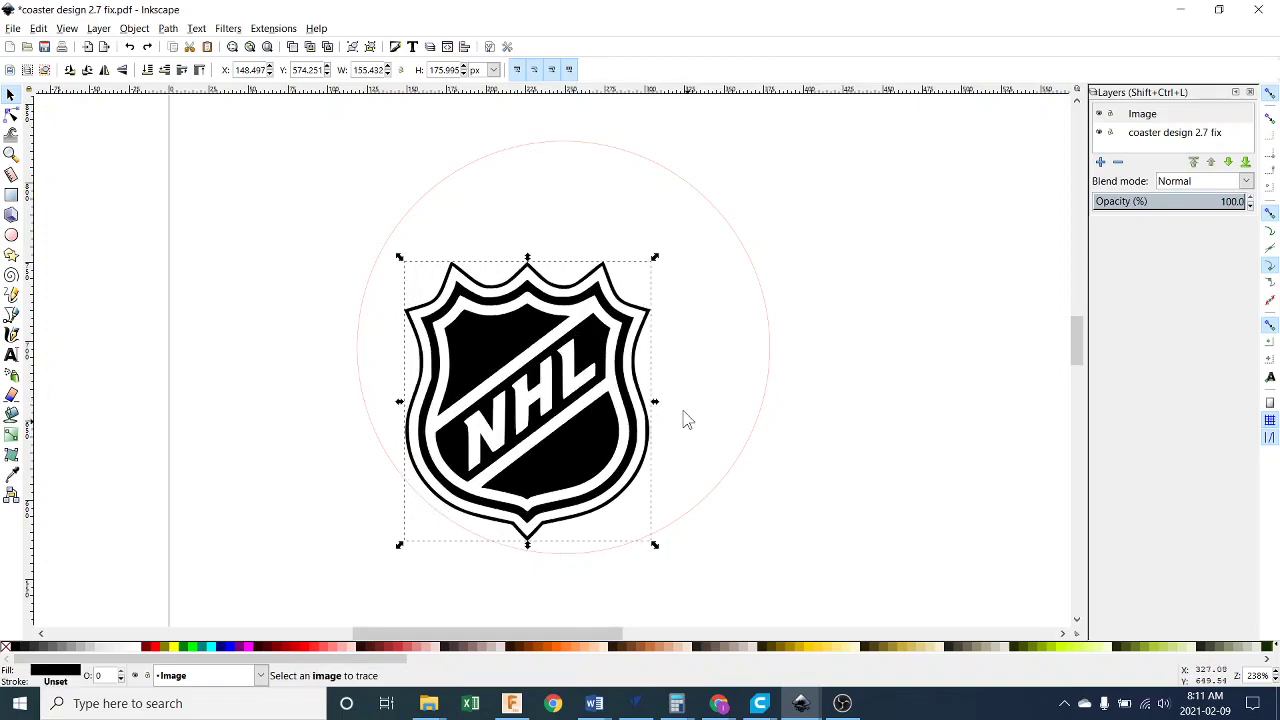
click(400, 69)
Move the logo to the middle of the coaster circle and align their centres on both axes, relative to the last selected object.
drag(572, 412, 604, 362)
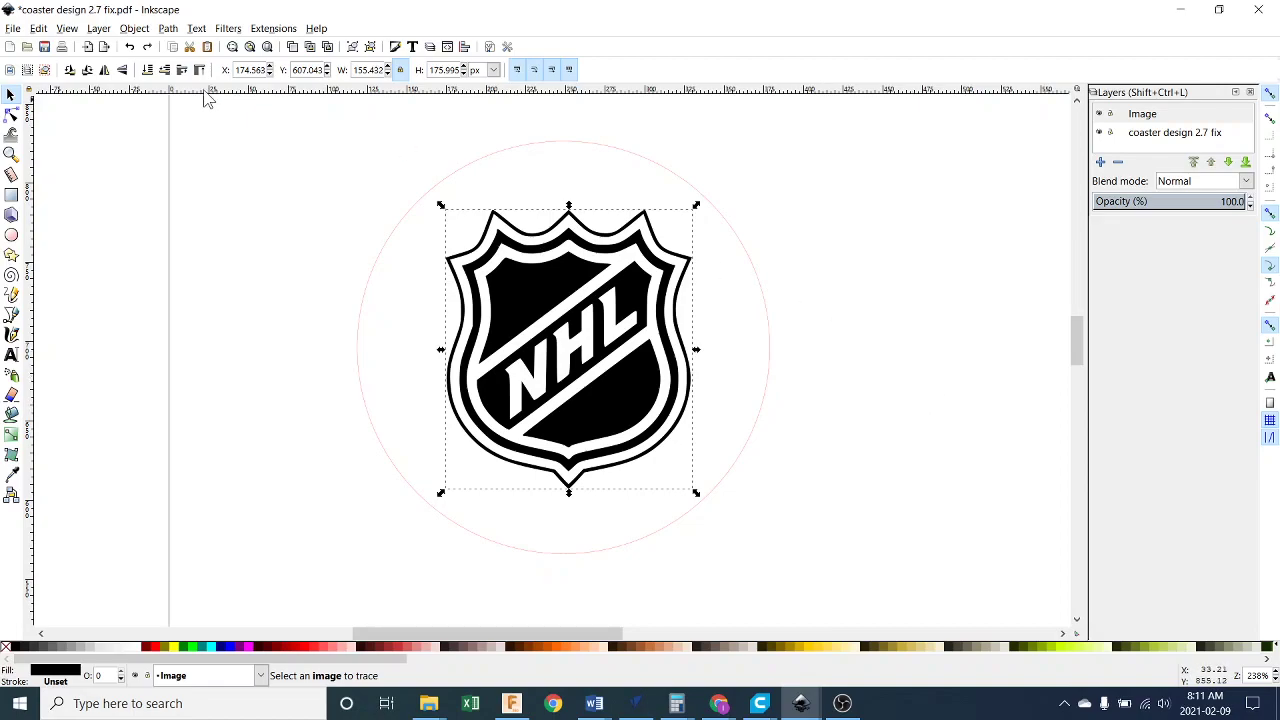
click(130, 29)
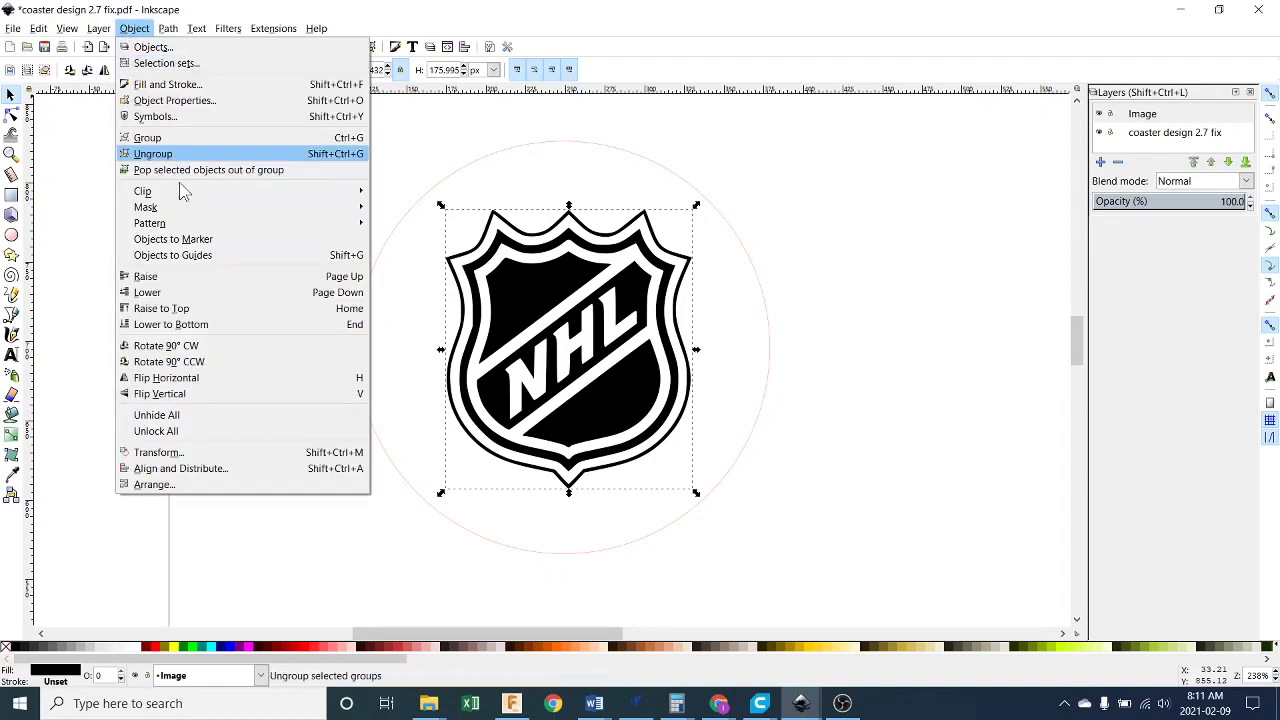
click(220, 470)
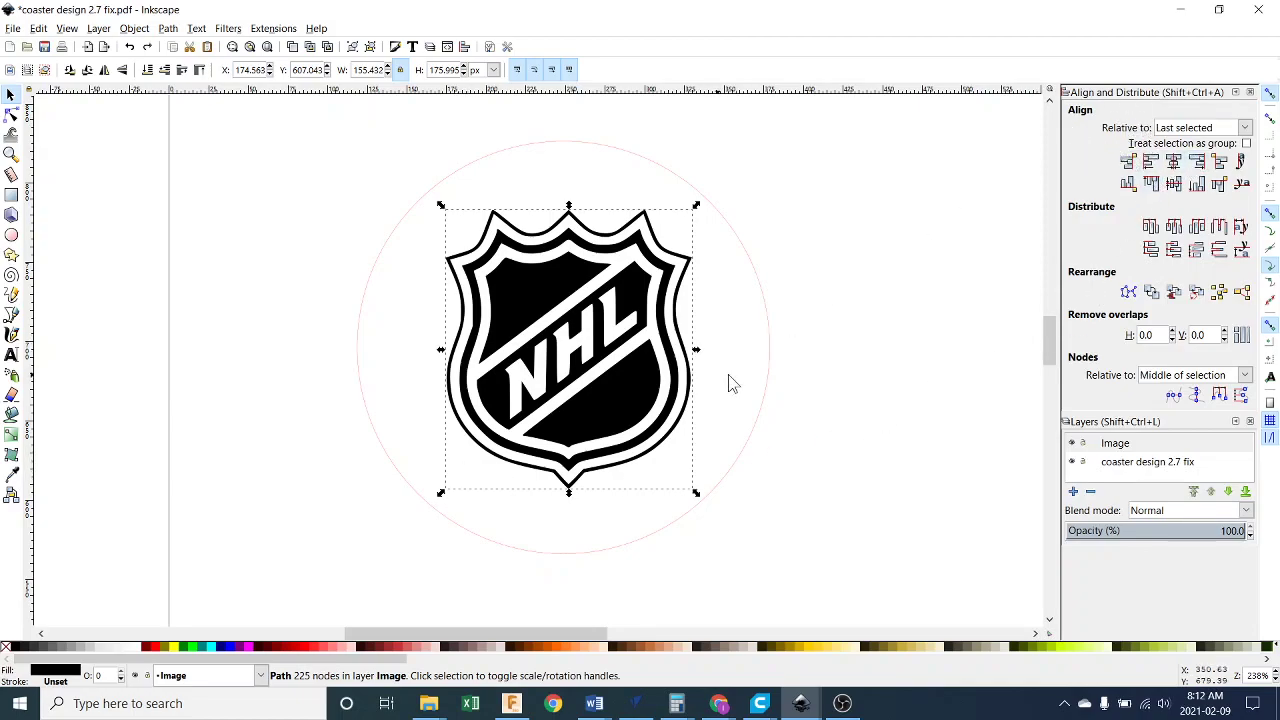
shift+click(761, 409)
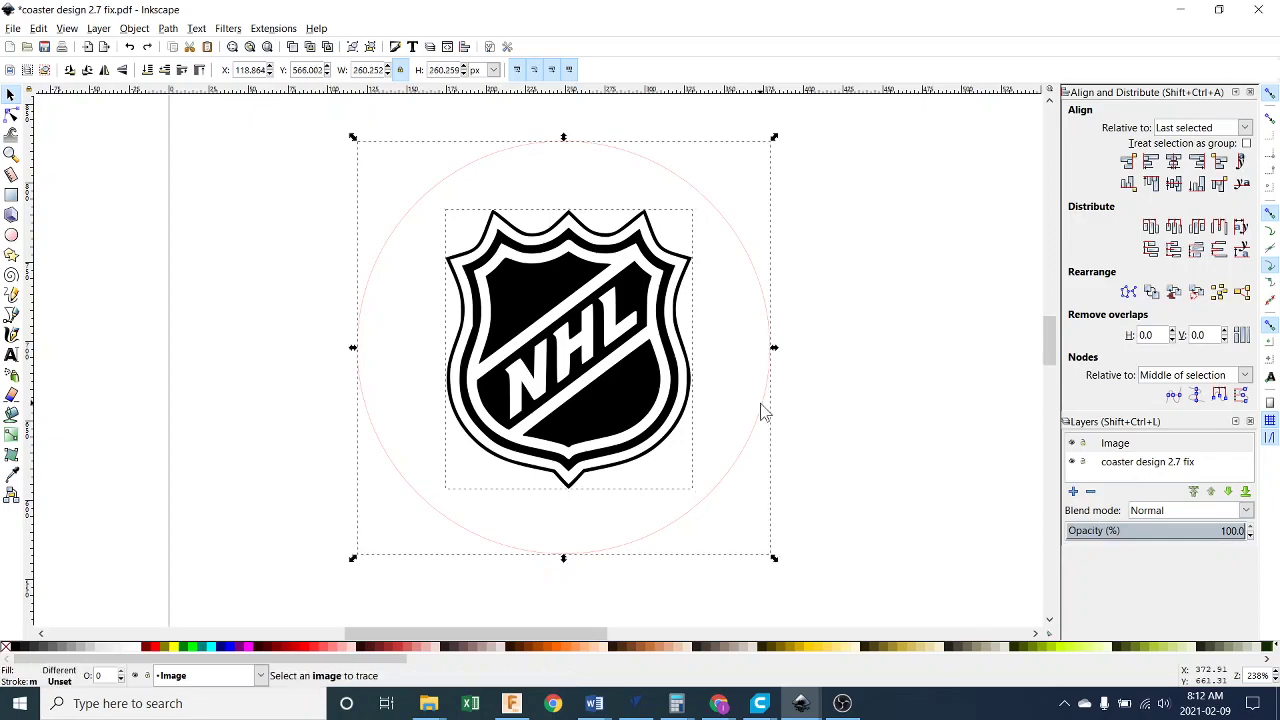
click(1174, 163)
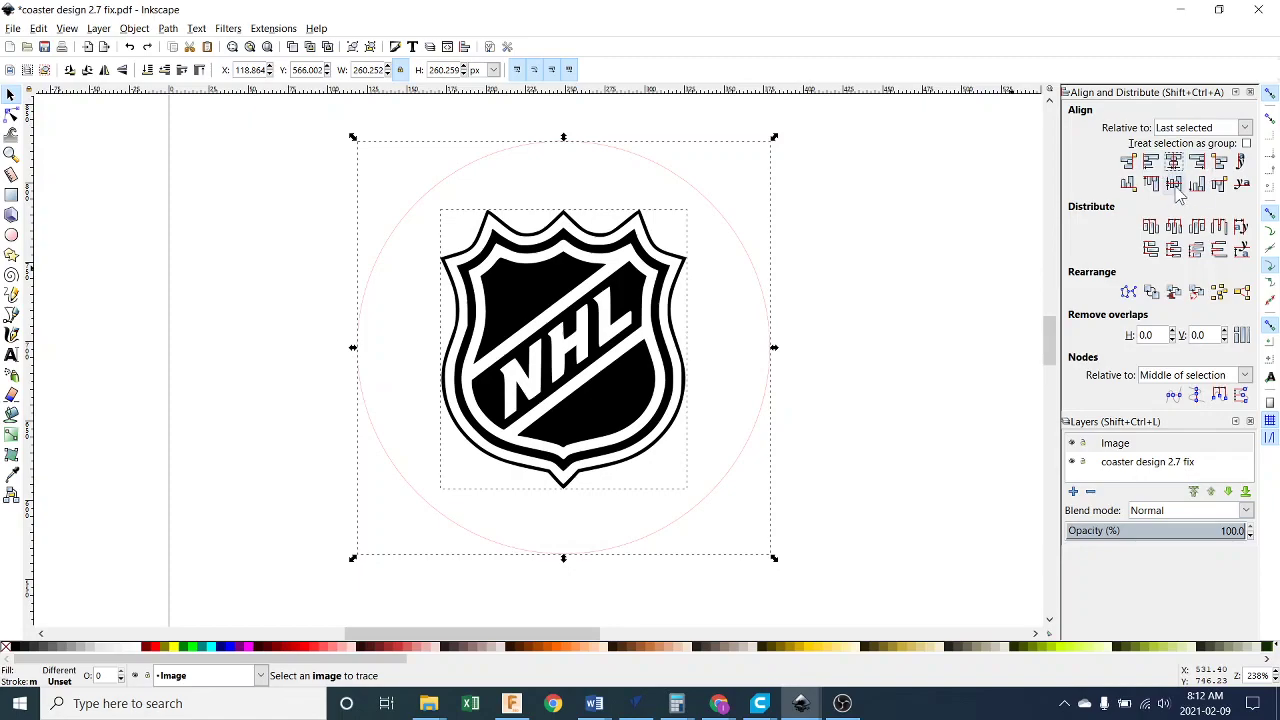
click(1174, 184)
click(885, 373)
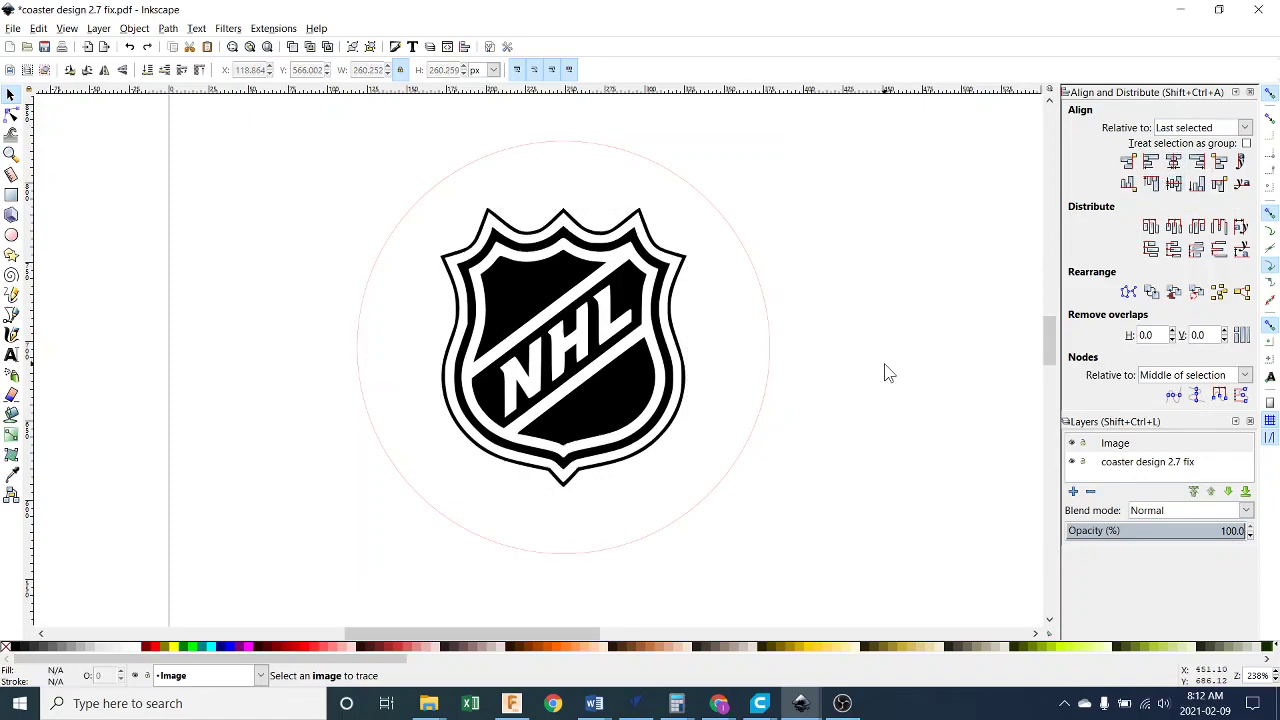
Shift the logo about 2 px straight down inside the circle and deselect it.
ctrl+scroll(791, 369, up, 1)
middle_drag(821, 359, 893, 327)
ctrl+scroll(891, 327, down, 1)
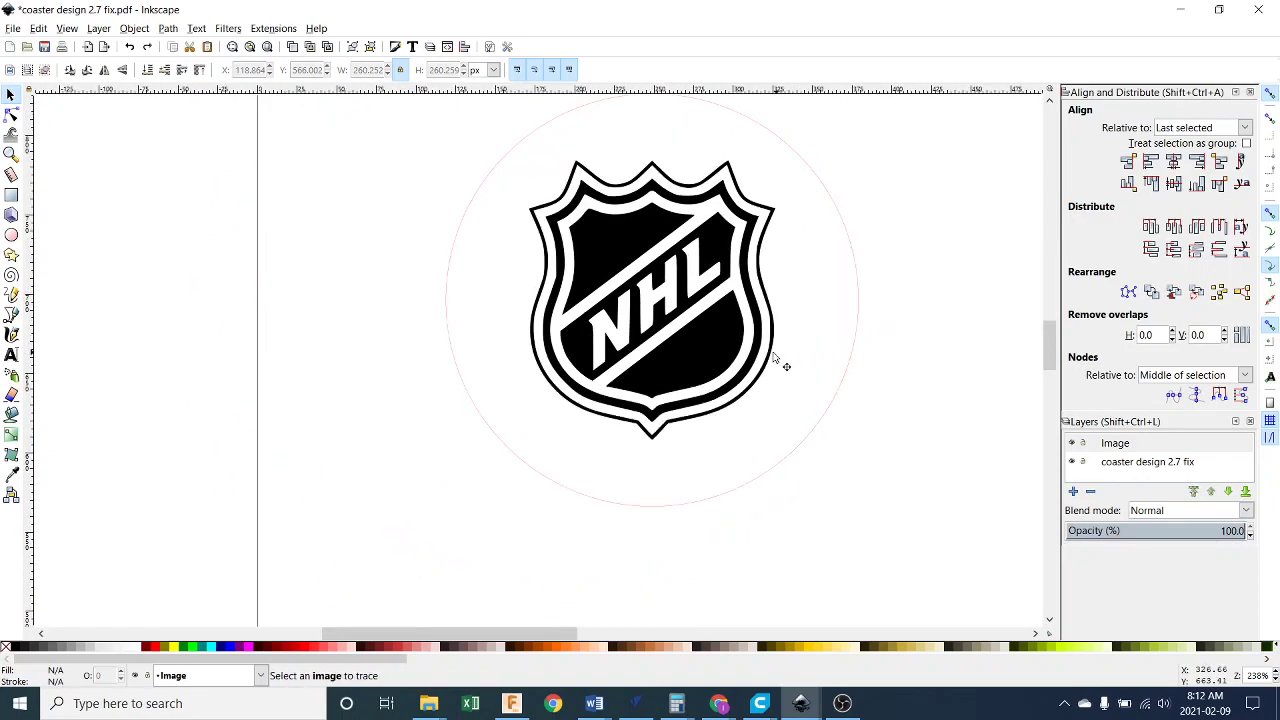
click(741, 362)
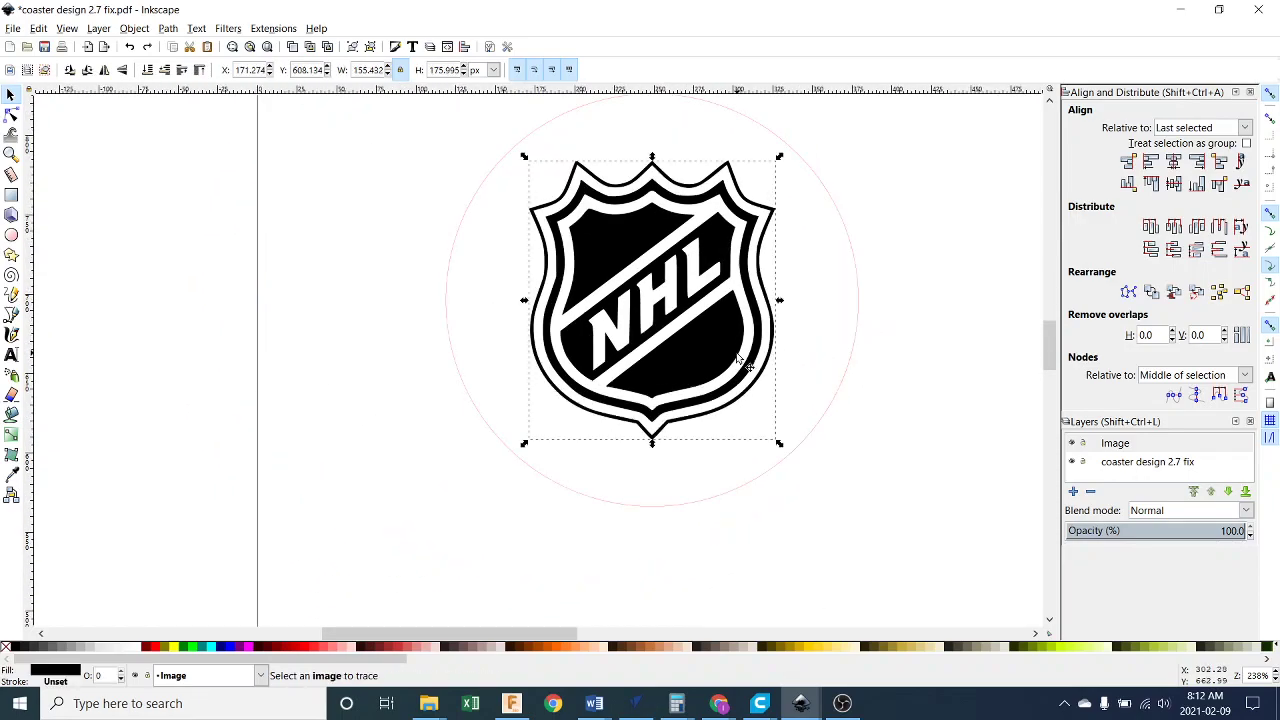
drag(741, 361, 741, 365)
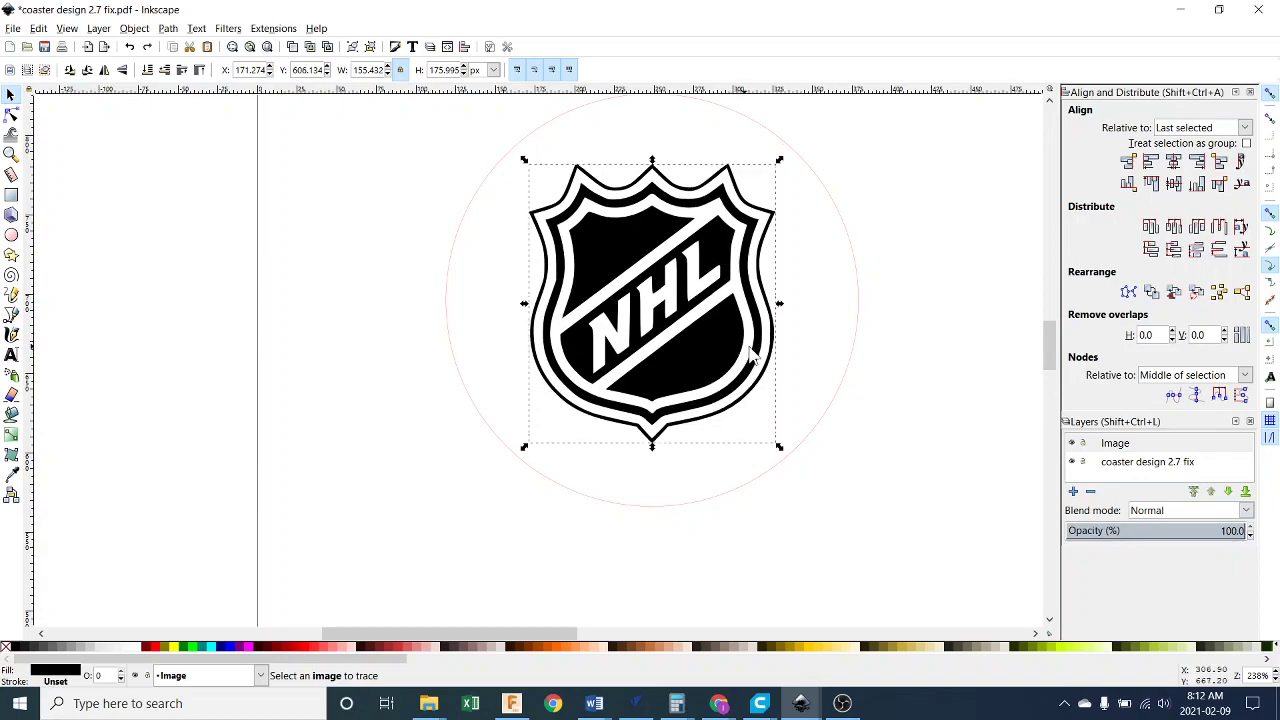
click(912, 352)
middle_drag(915, 347, 857, 377)
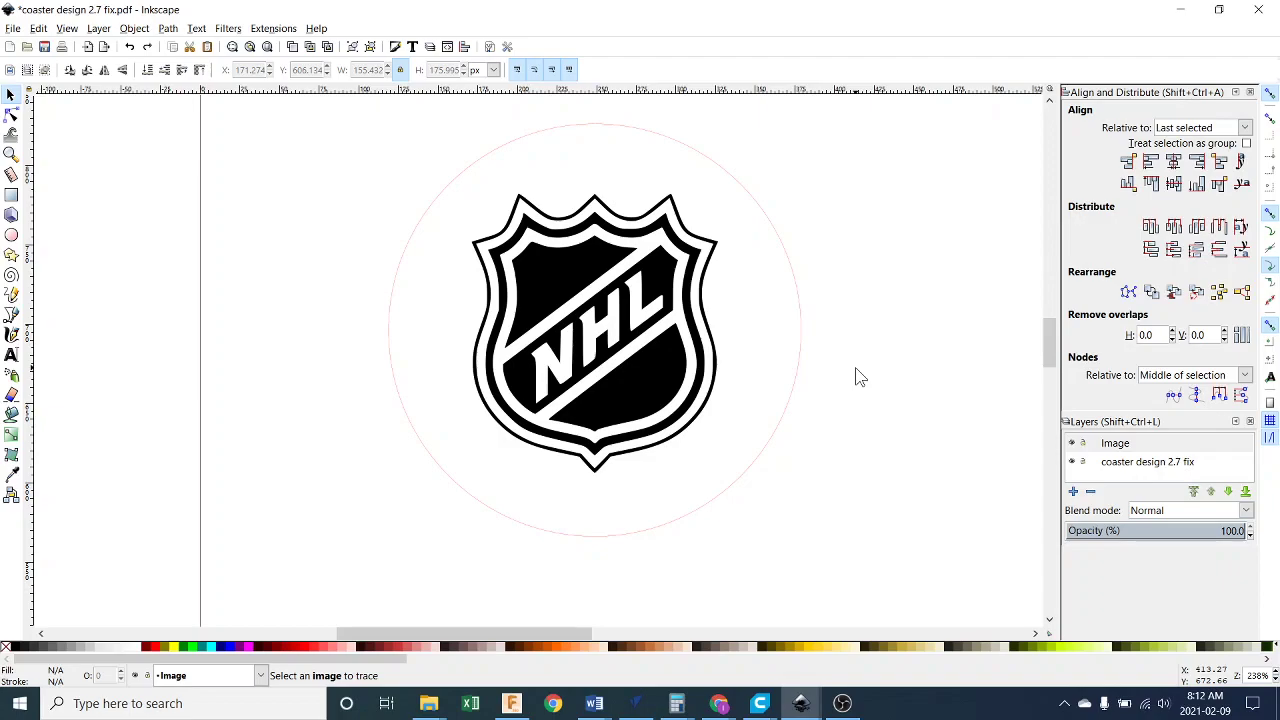